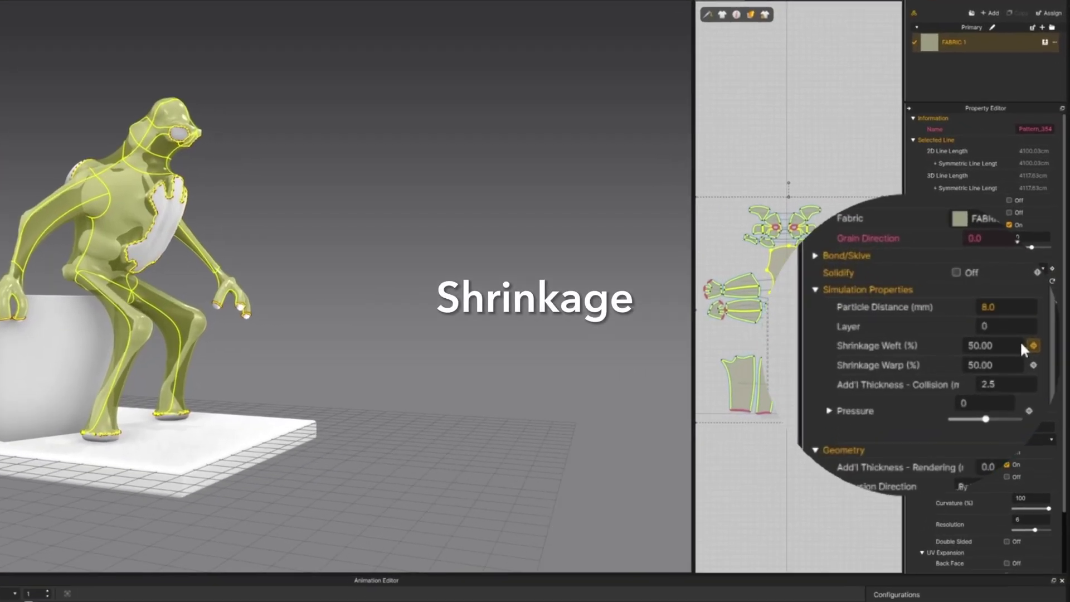
# Step: Set the garment's Shrinkage Weft and Shrinkage Warp to 100
pyautogui.doubleClick(1034, 308)
pyautogui.write('10')
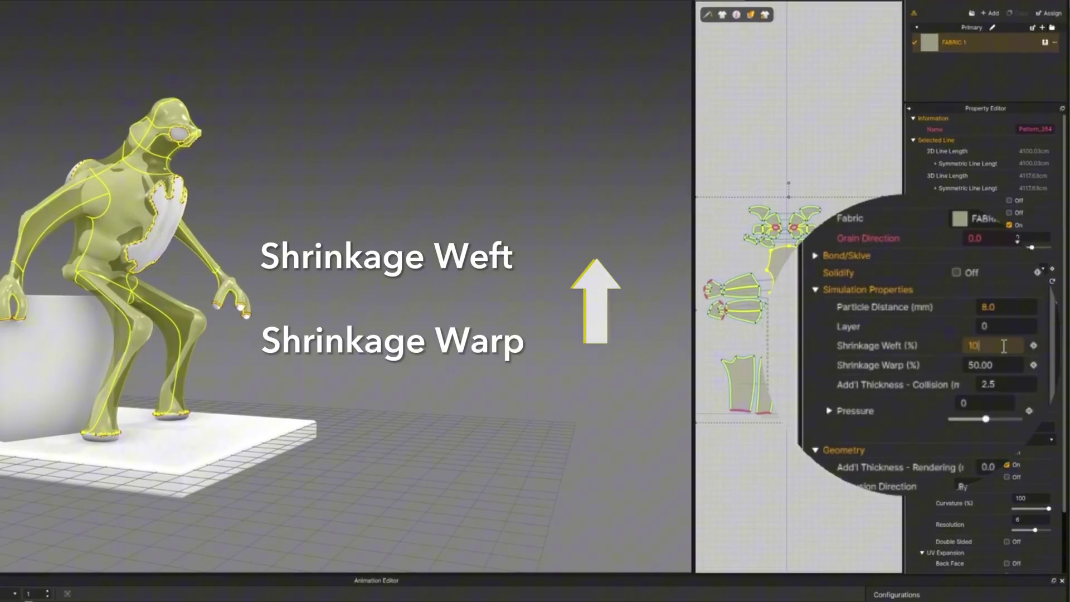
pyautogui.write('0')
pyautogui.doubleClick(1014, 362)
pyautogui.press('Return')
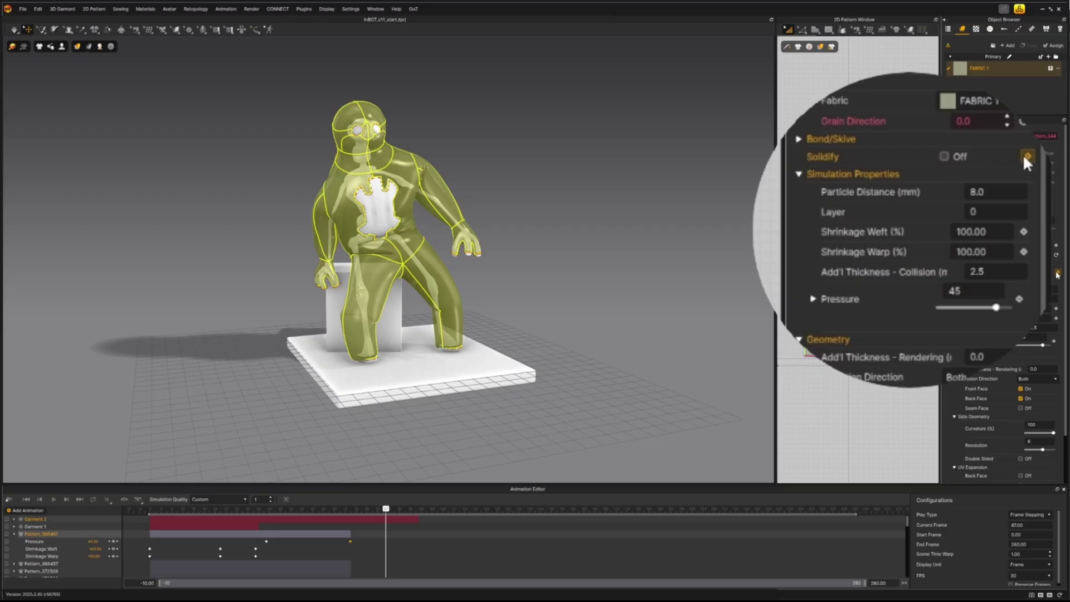
# Step: Keyframe Solidify on one frame later, then raise Solidify strength to 80 and switch it off
pyautogui.click(1057, 273)
pyautogui.moveTo(387, 511); pyautogui.dragTo(390, 510)
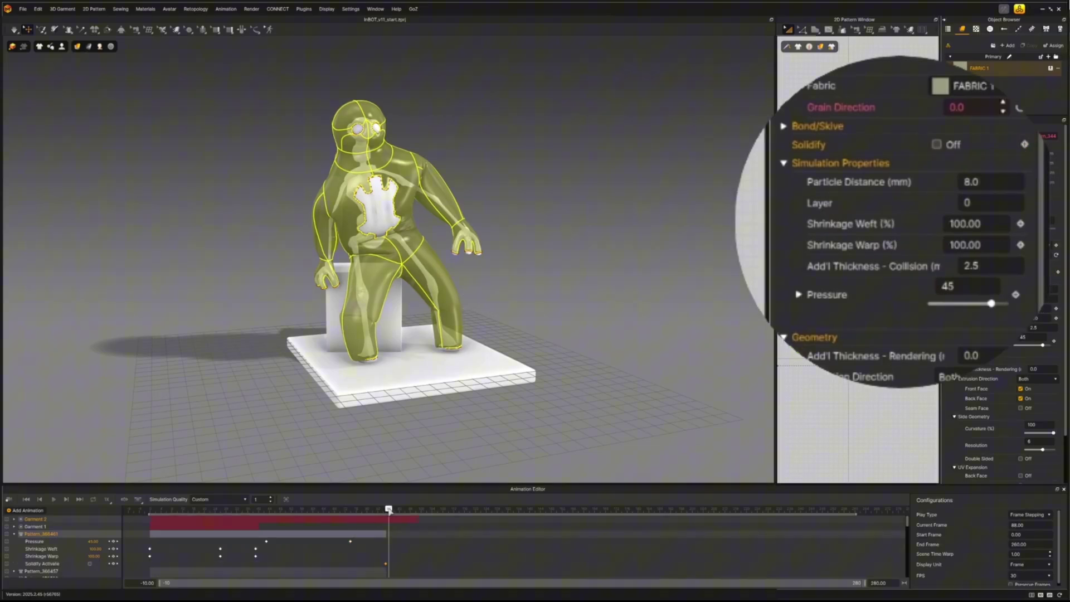
pyautogui.click(1018, 272)
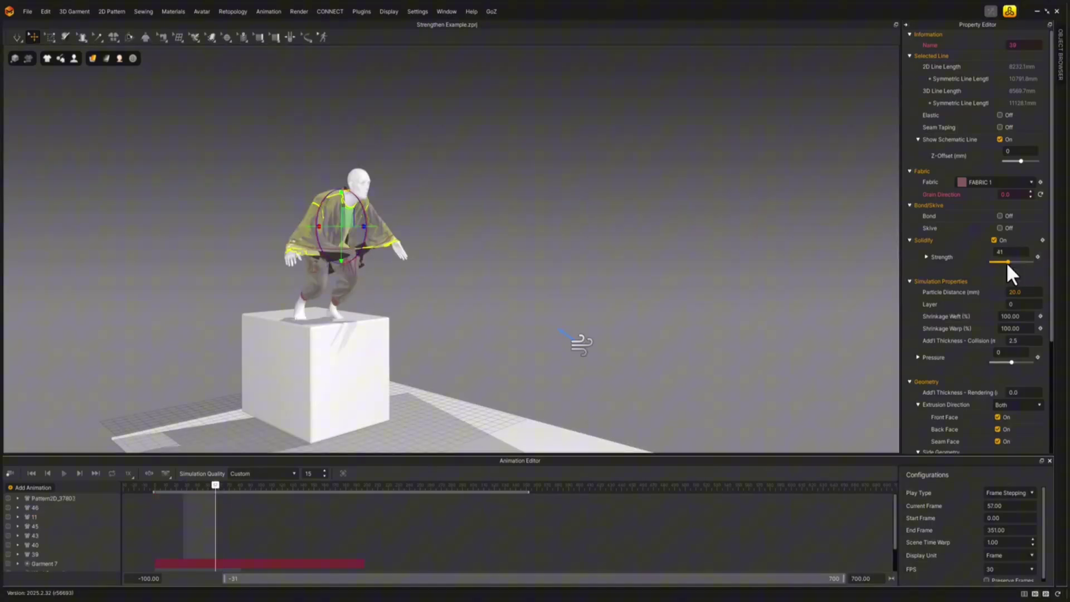
pyautogui.moveTo(1002, 261); pyautogui.dragTo(1023, 262)
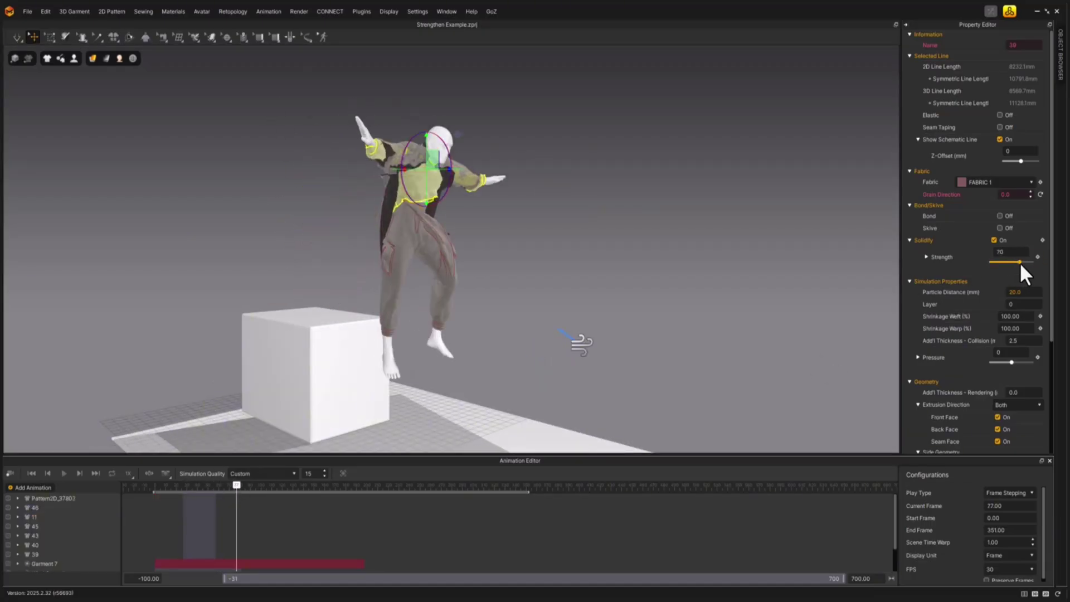
pyautogui.click(993, 240)
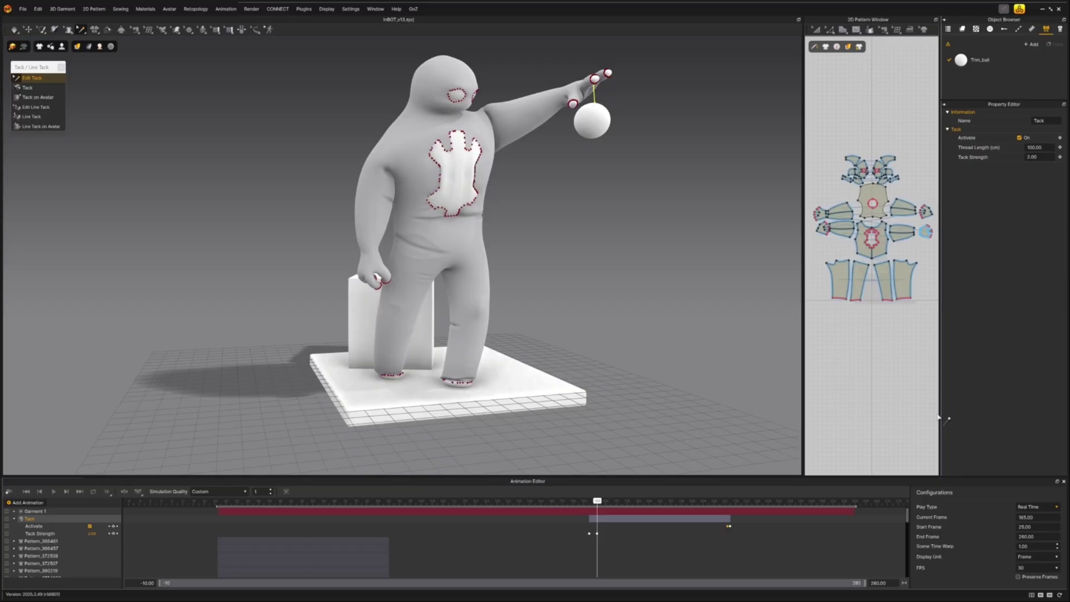
# Step: Keyframe the tack strength, give Trim_ball a weight, and advance the animation until it falls
pyautogui.doubleClick(1032, 157)
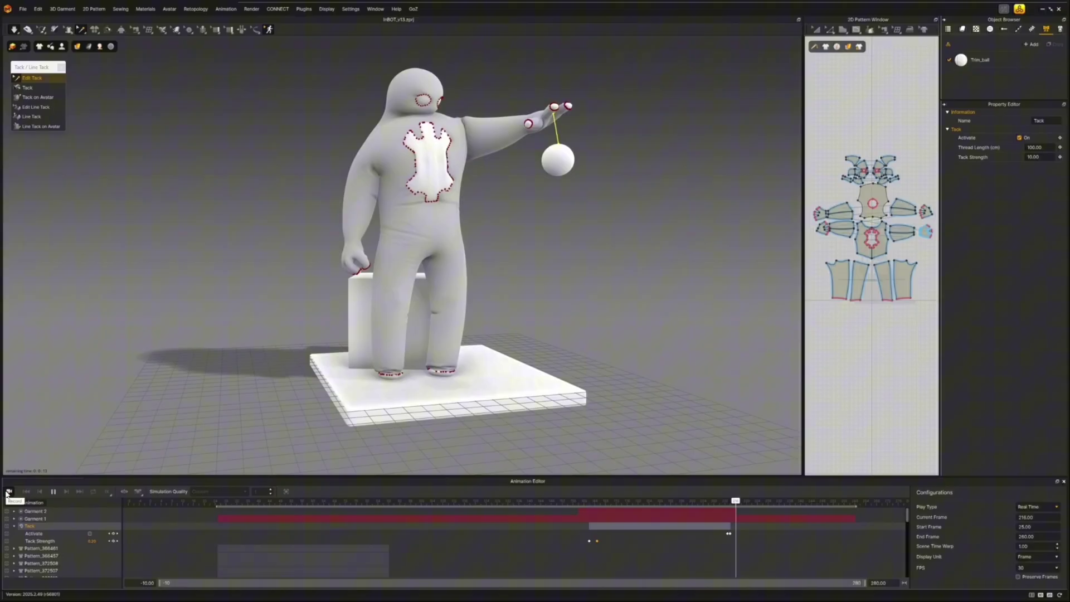
pyautogui.click(984, 61)
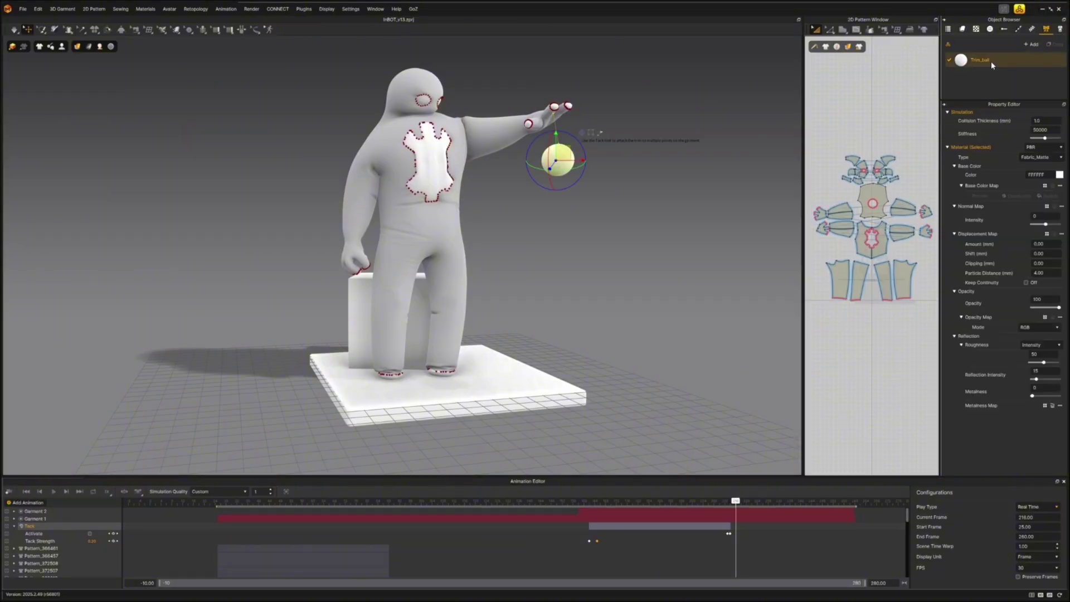
pyautogui.click(991, 62)
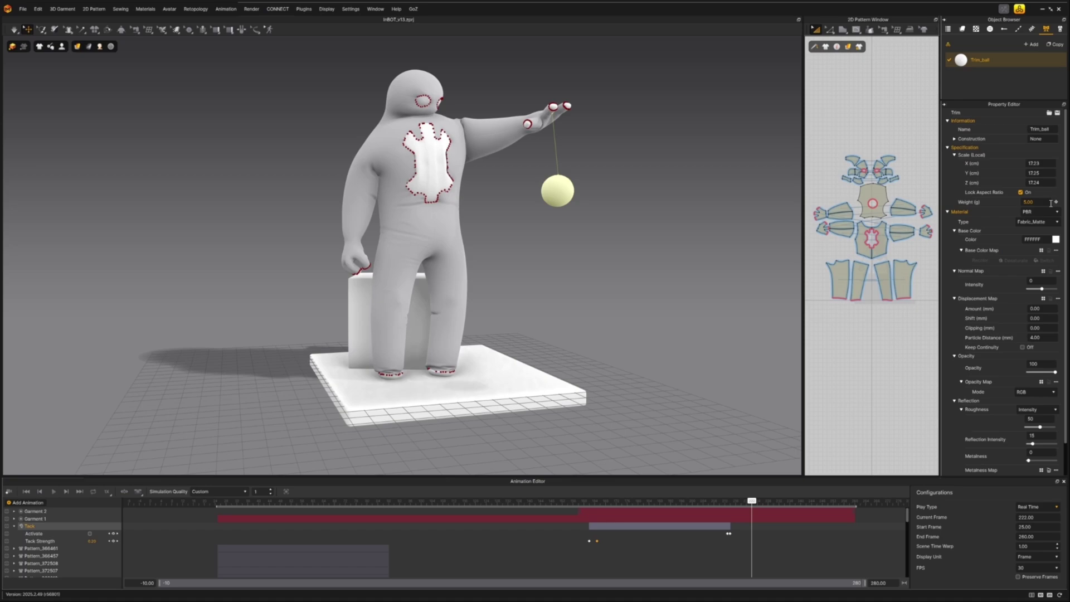
pyautogui.moveTo(751, 504); pyautogui.dragTo(796, 504)
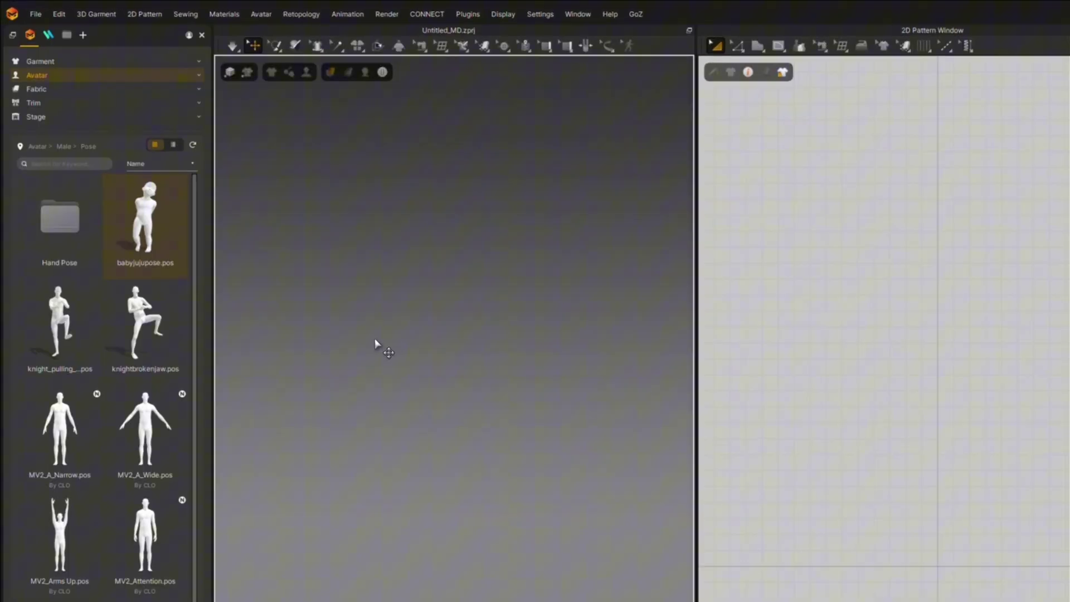
# Step: Convert the right butterfly wing to a trim, place butterflies on the skirt and the bow on the chest
pyautogui.click(39, 77)
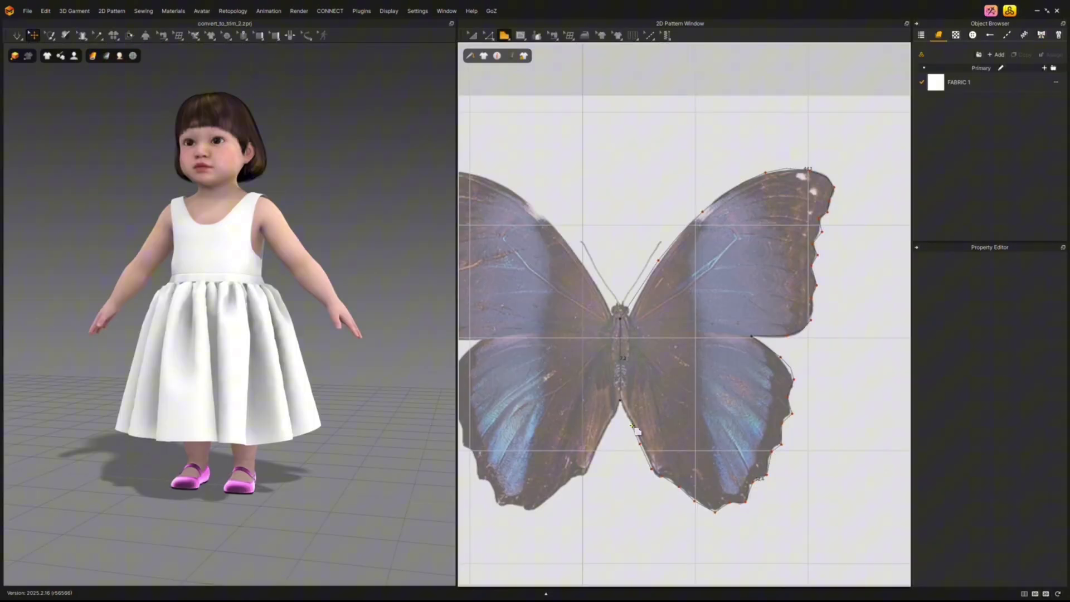
pyautogui.click(673, 347)
pyautogui.press('a')
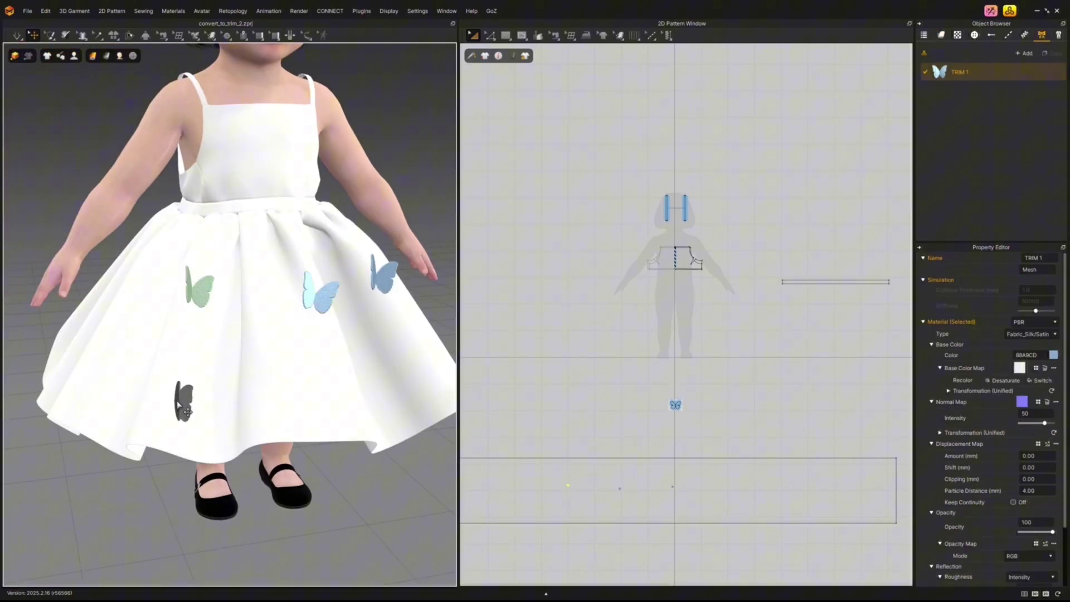
pyautogui.click(187, 412)
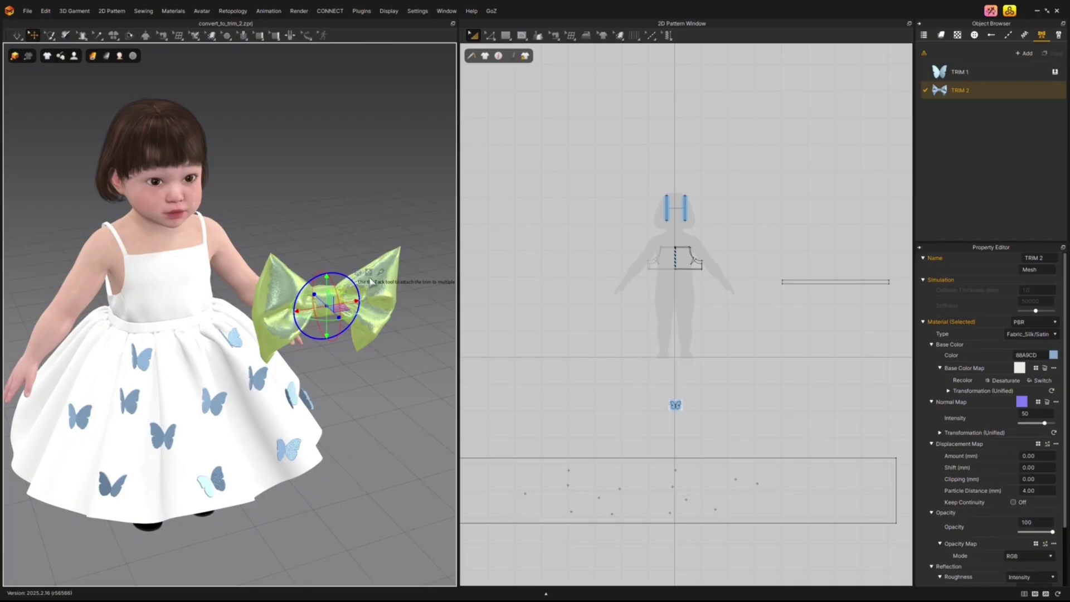
pyautogui.click(161, 261)
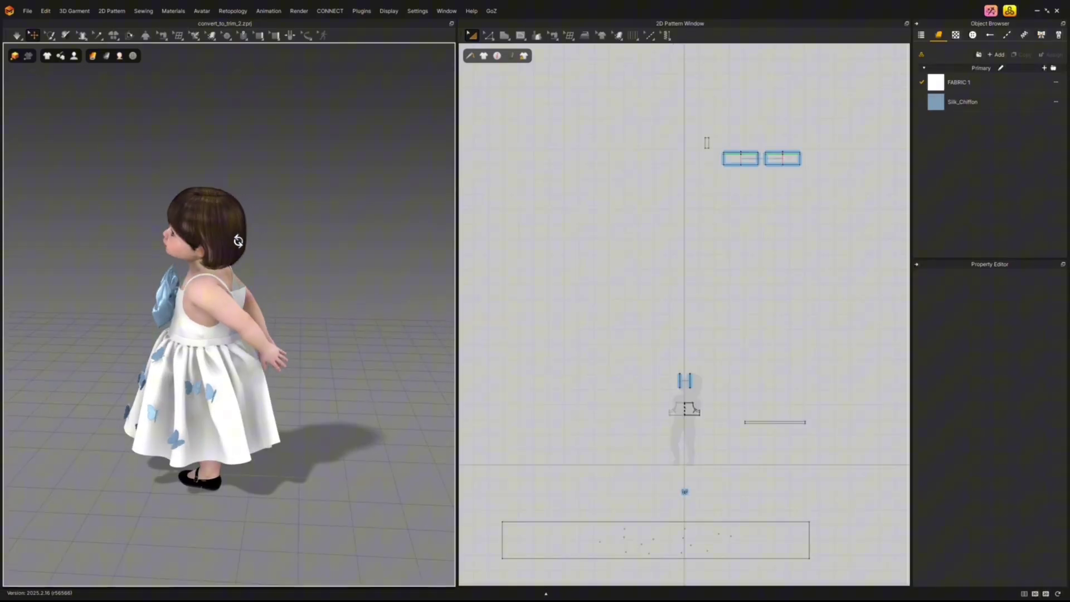
pyautogui.moveTo(146, 242)
pyautogui.mouseDown(button='right')
pyautogui.moveTo(52, 239)
pyautogui.moveTo(103, 236)
pyautogui.moveTo(78, 229)
pyautogui.mouseUp(button='right')
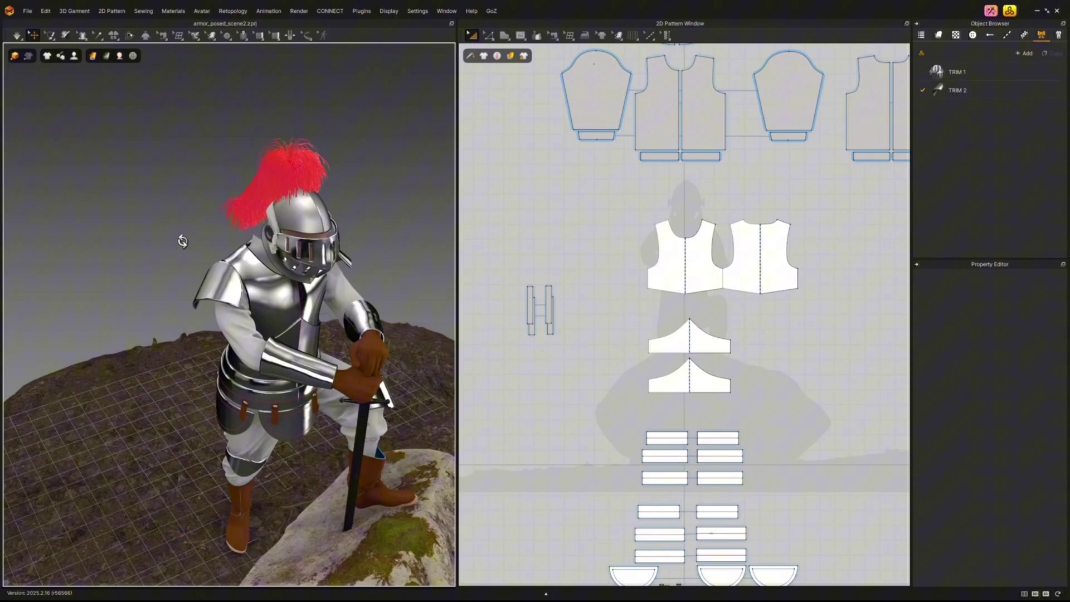
# Step: Select TRIM 2 and convert the knight's shoulder armor pattern into a trim
pyautogui.click(971, 95)
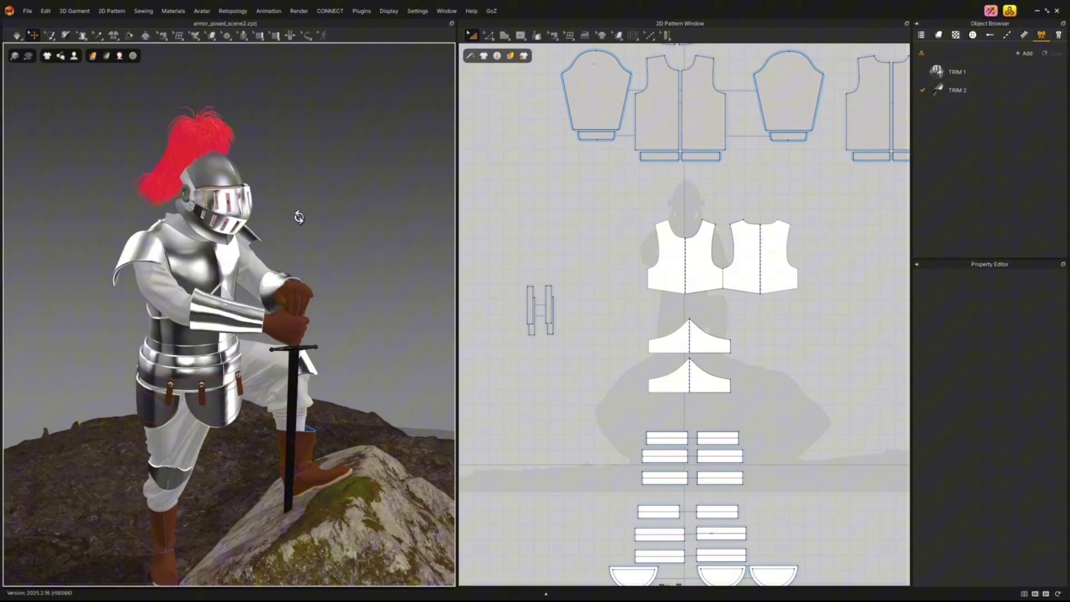
pyautogui.scroll(3, 296, 215)
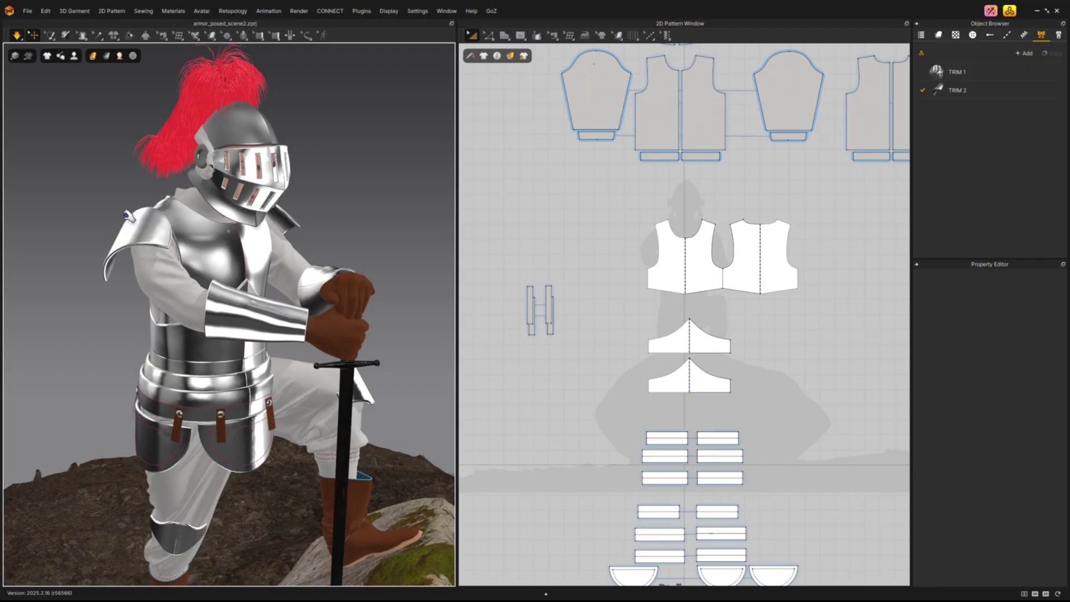
pyautogui.rightClick(69, 336)
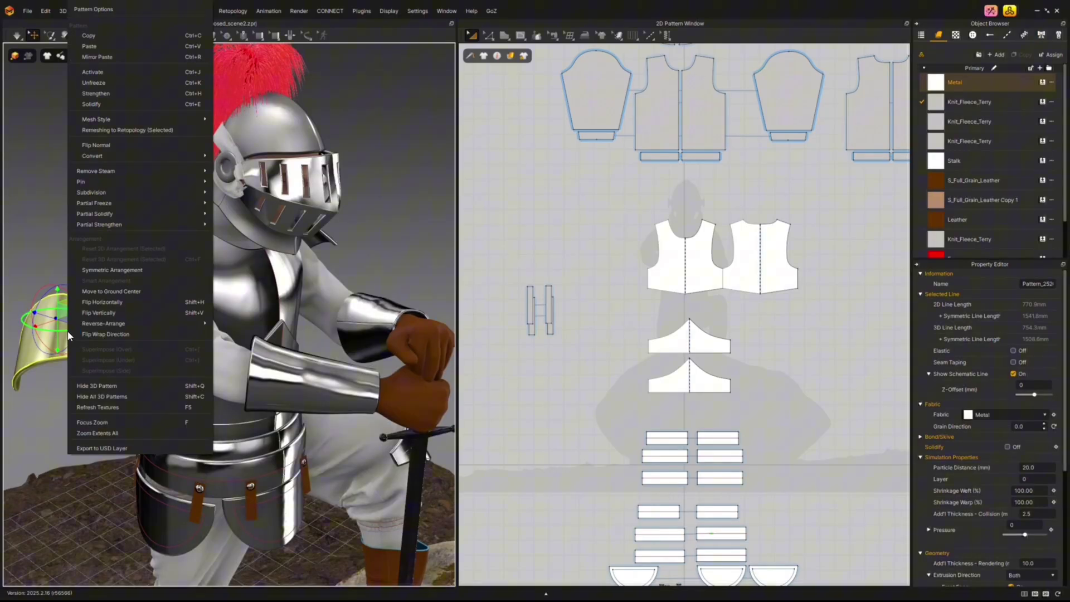
pyautogui.moveTo(102, 145)
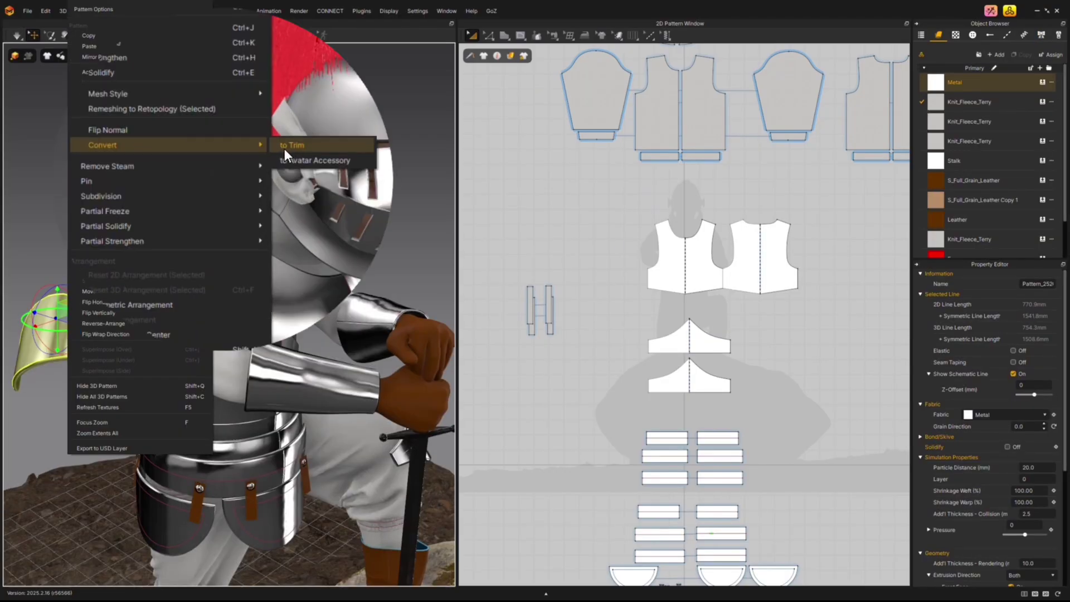
pyautogui.click(289, 144)
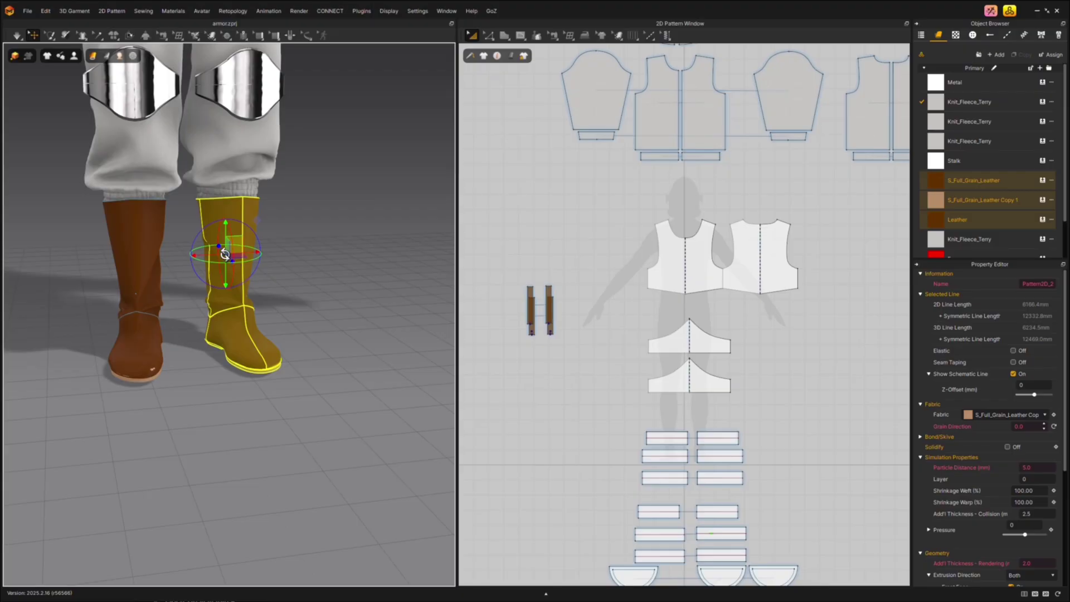
# Step: Register the leather boots as a Shoes accessory for the avatar and save the file
pyautogui.rightClick(232, 249)
pyautogui.moveTo(317, 196)
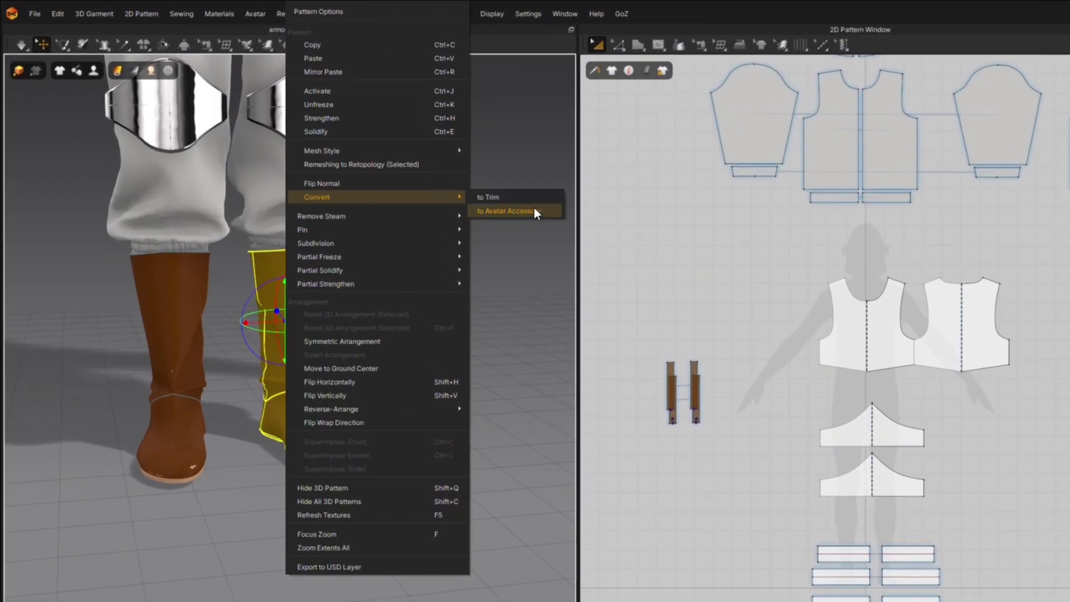
pyautogui.click(535, 210)
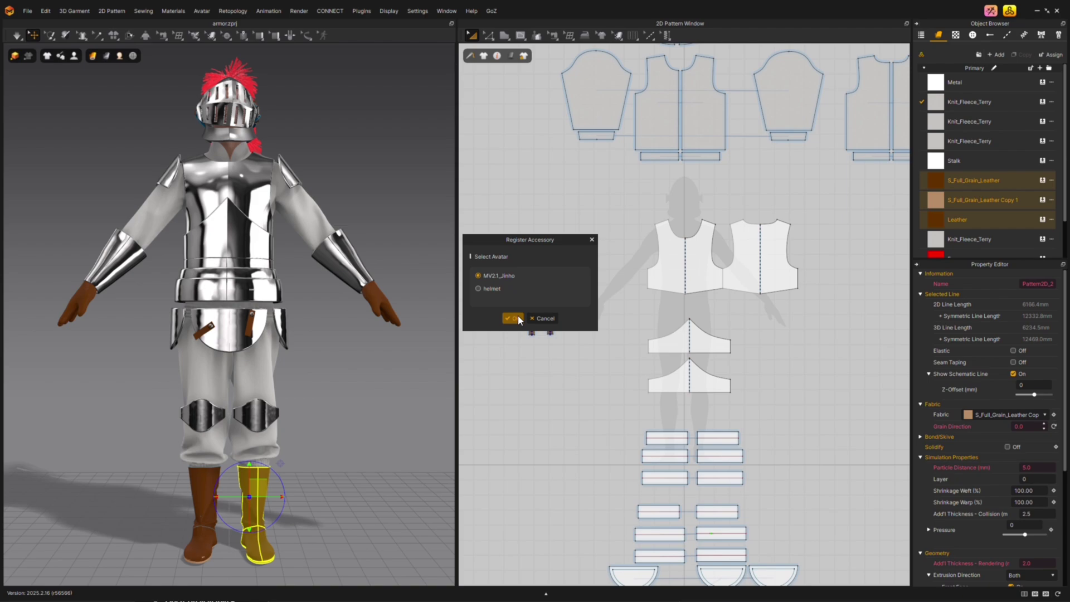
pyautogui.click(513, 318)
pyautogui.moveTo(504, 284)
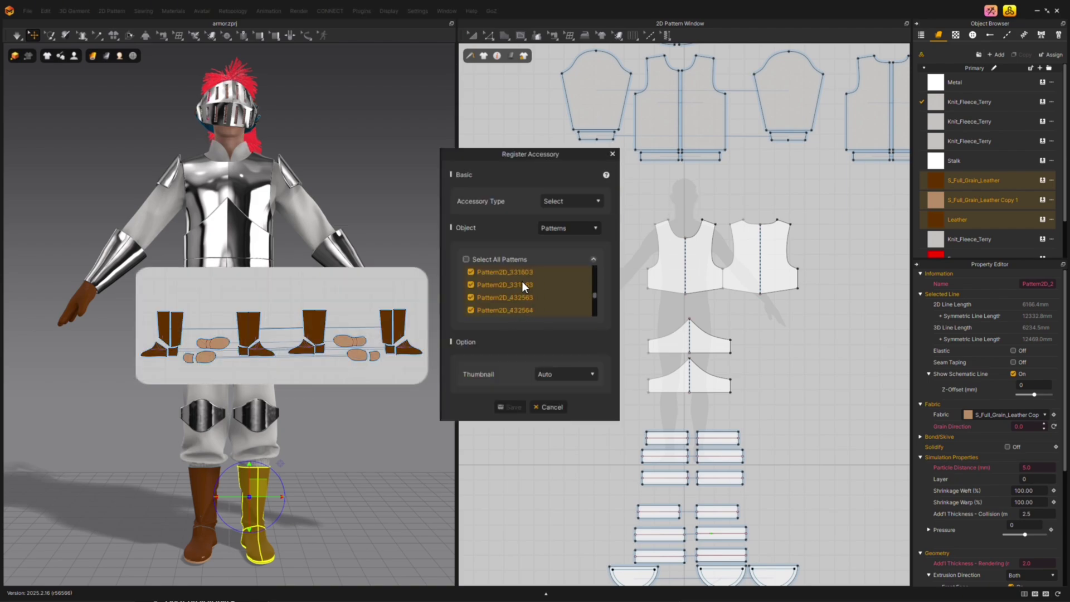
pyautogui.scroll(-3, 522, 283)
pyautogui.click(572, 201)
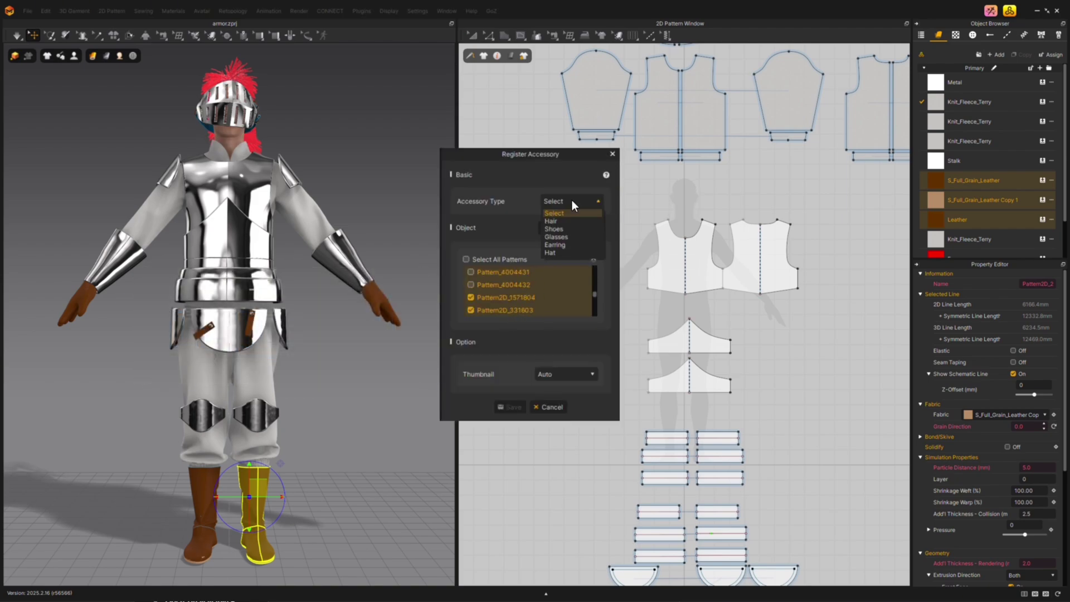
pyautogui.click(571, 218)
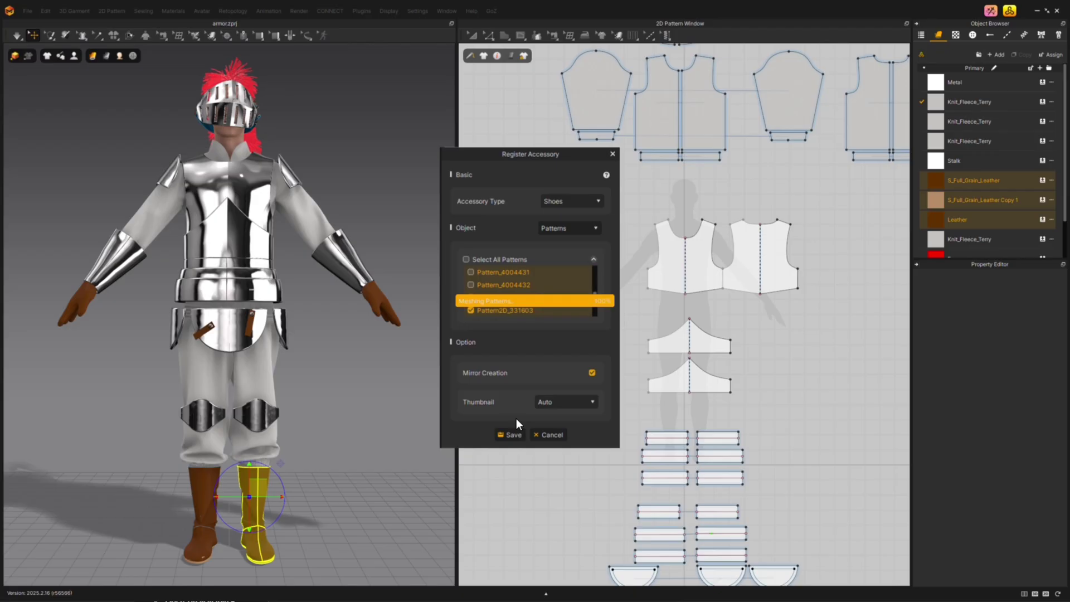
pyautogui.click(511, 436)
pyautogui.press('Return')
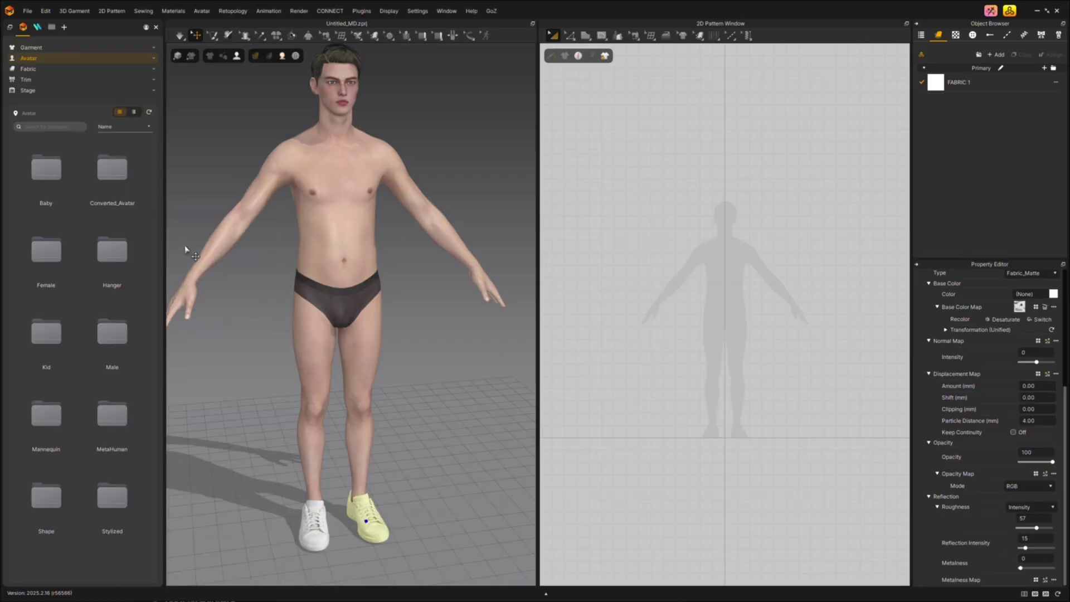
# Step: Load the saved boots accessory onto the avatar and view it from the side
pyautogui.click(38, 14)
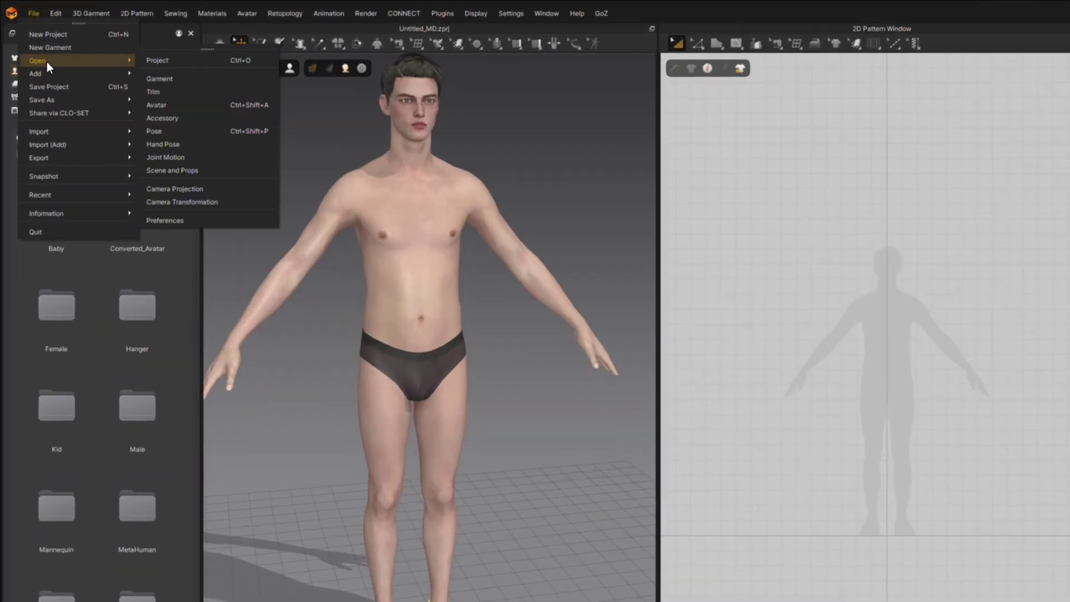
pyautogui.click(260, 131)
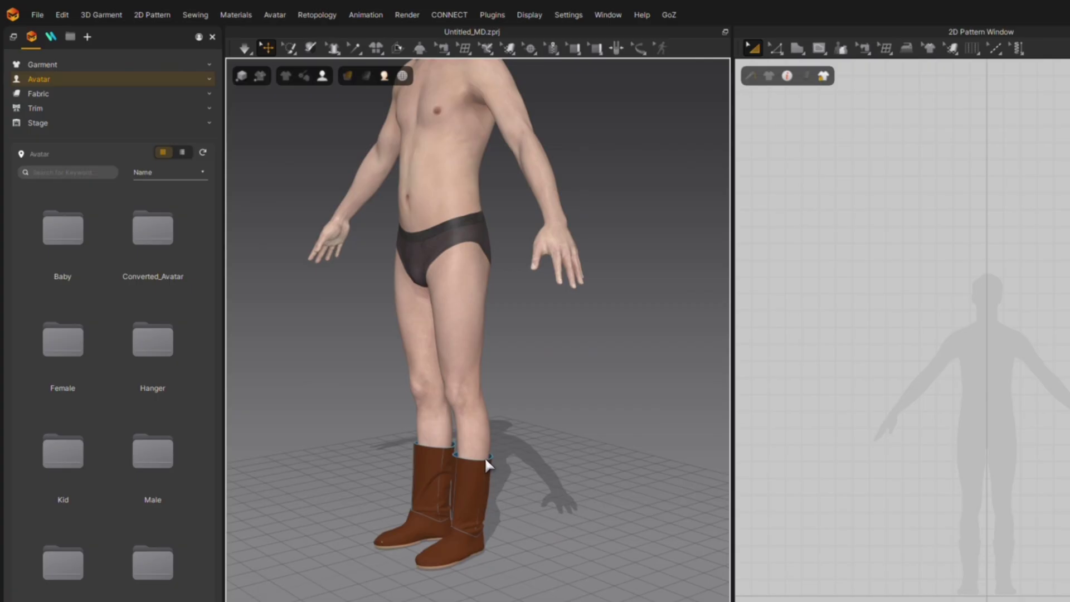
pyautogui.moveTo(557, 466); pyautogui.dragTo(435, 465, button='right')
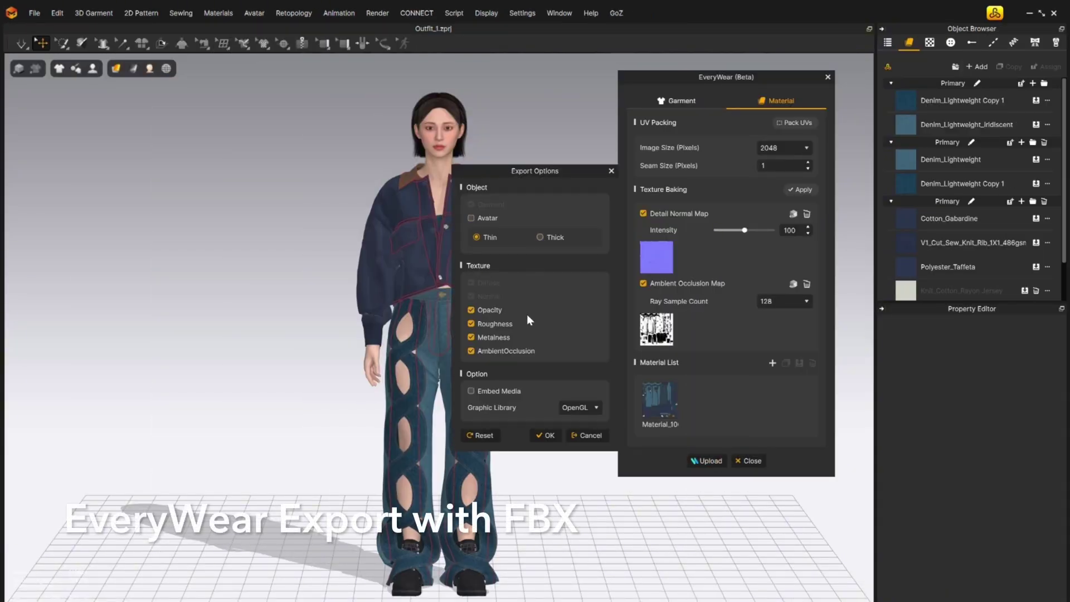
# Step: Upload the outfit to EveryWear and download Outfit_1 as FBX for the Decentraland platform
pyautogui.click(545, 435)
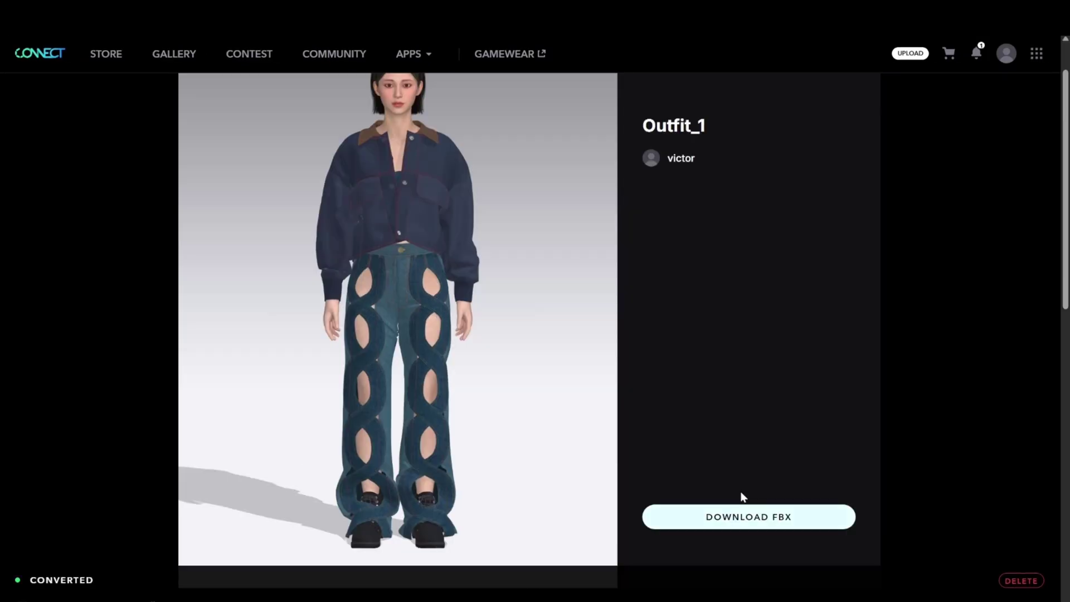
pyautogui.click(758, 515)
pyautogui.click(518, 294)
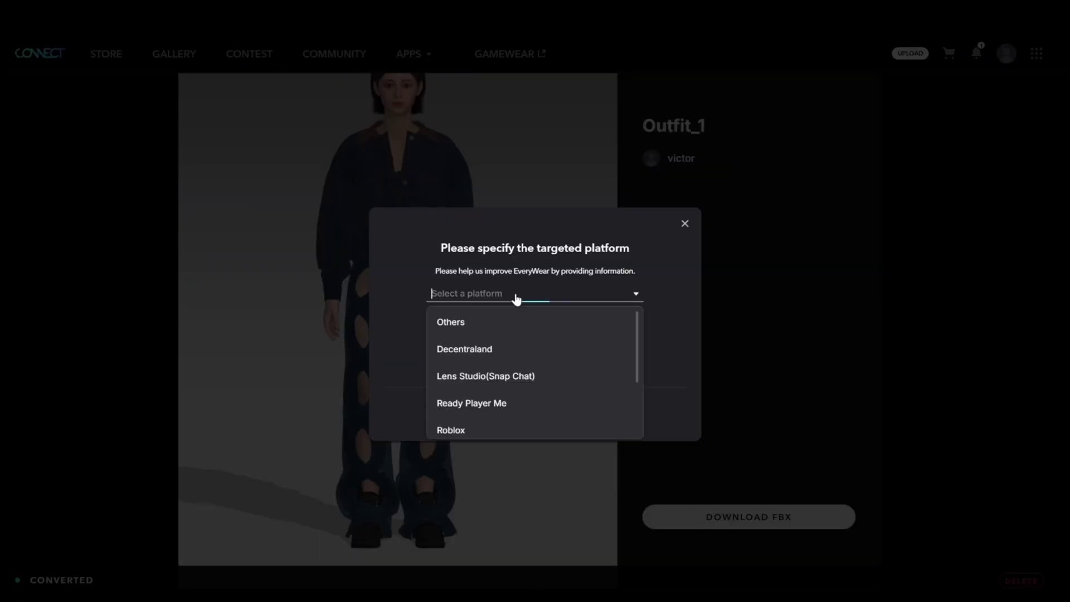
pyautogui.click(458, 333)
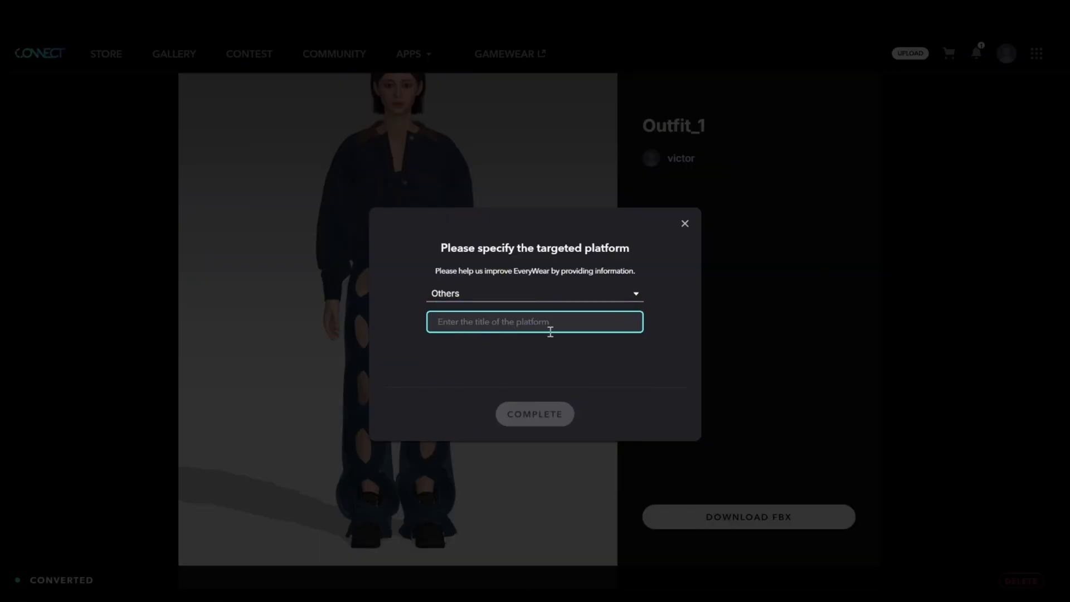
pyautogui.click(524, 298)
pyautogui.click(514, 418)
pyautogui.click(542, 418)
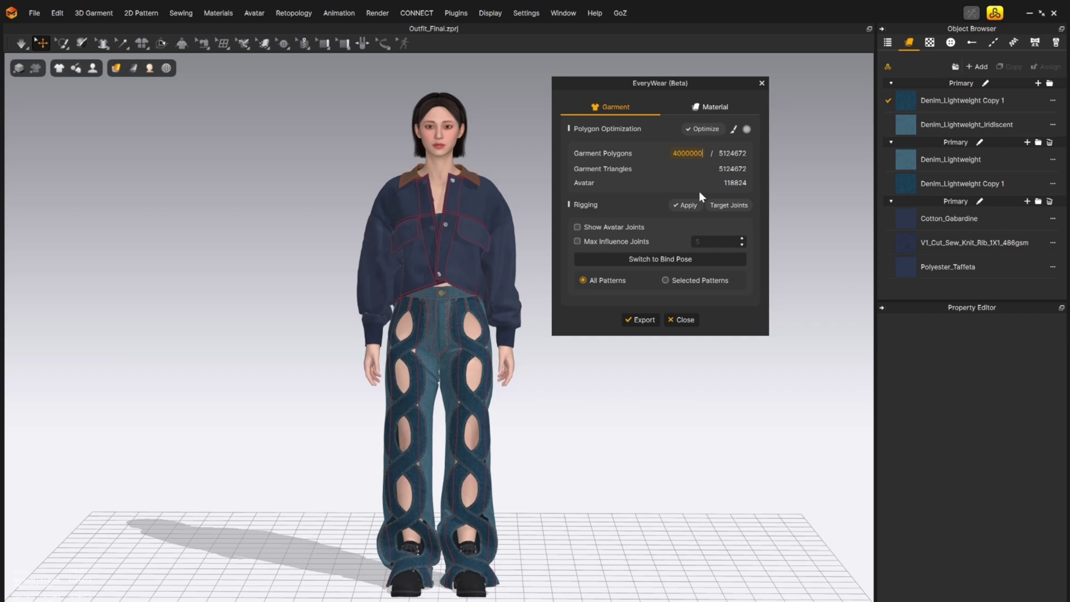
# Step: Optimize the garment to 254716 polygons and export it locally as an FBX named 'Outfit_1'
pyautogui.click(701, 128)
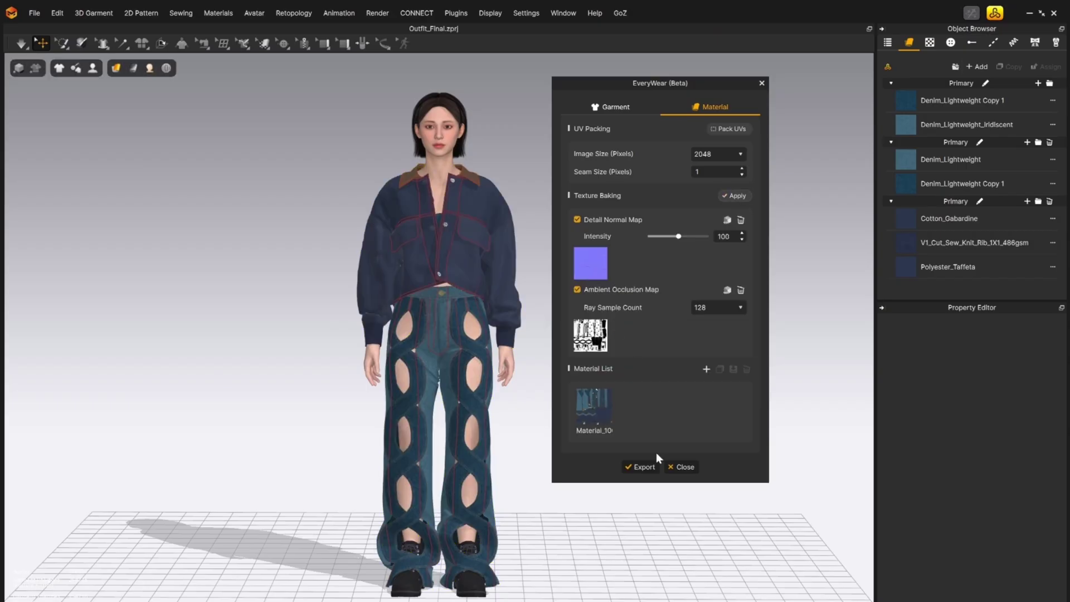
pyautogui.click(652, 466)
pyautogui.write('Outfit_1')
pyautogui.press('Return')
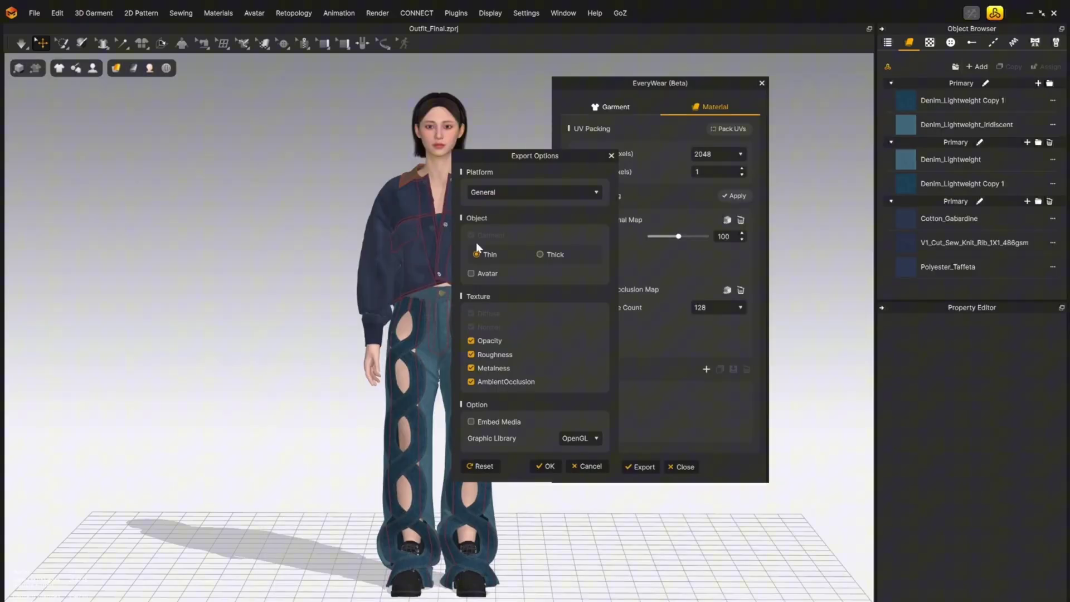
pyautogui.click(547, 467)
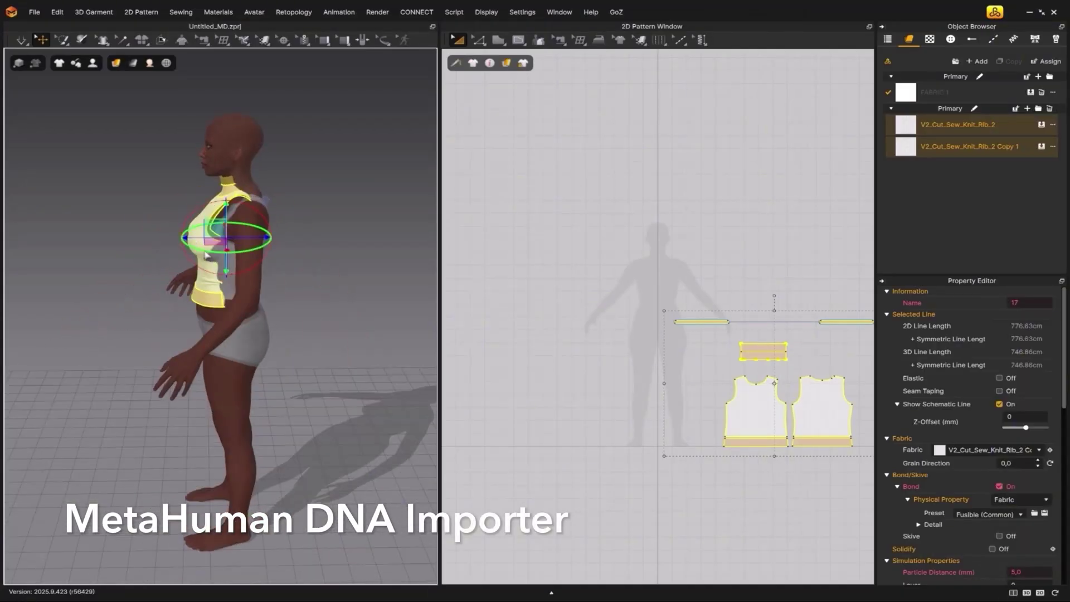
# Step: Orbit the dressed avatar to its side, then bring up the File menu
pyautogui.moveTo(237, 219)
pyautogui.mouseDown(button='right')
pyautogui.moveTo(299, 382)
pyautogui.moveTo(274, 376)
pyautogui.mouseUp(button='right')
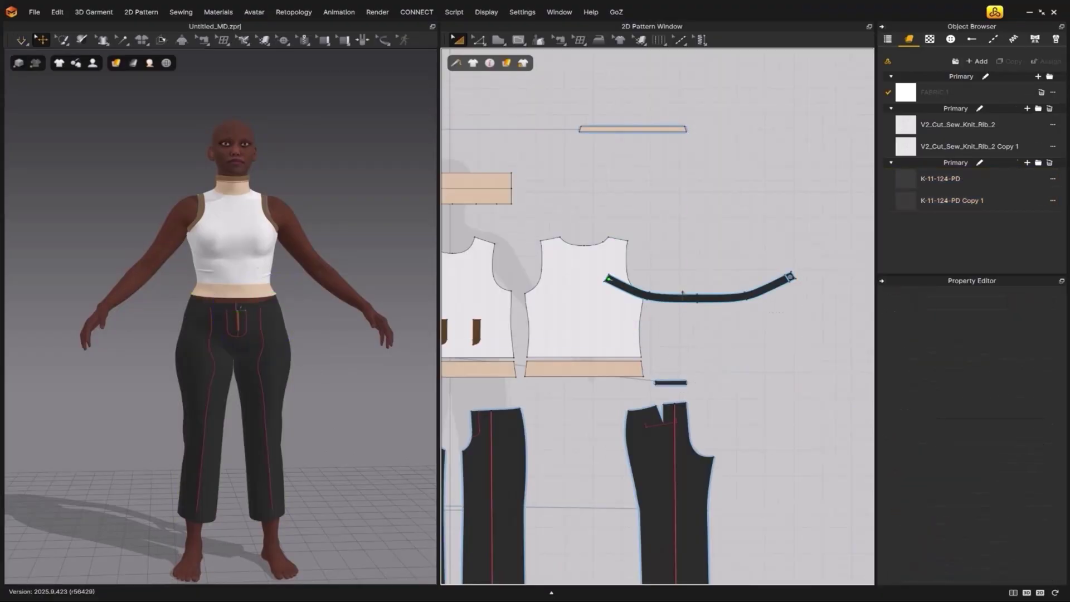
pyautogui.click(34, 12)
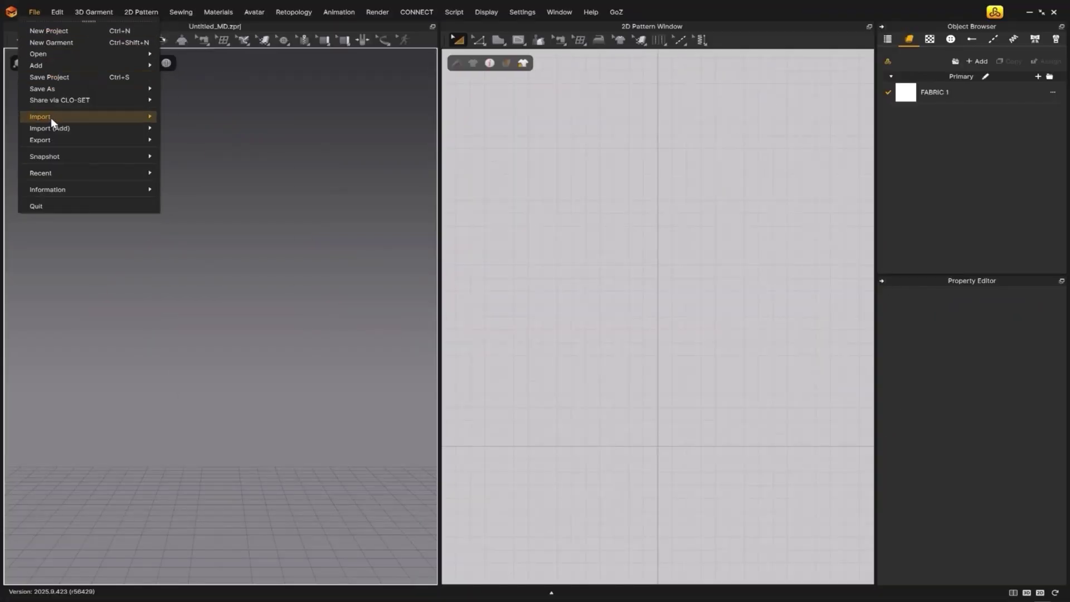
pyautogui.moveTo(125, 170)
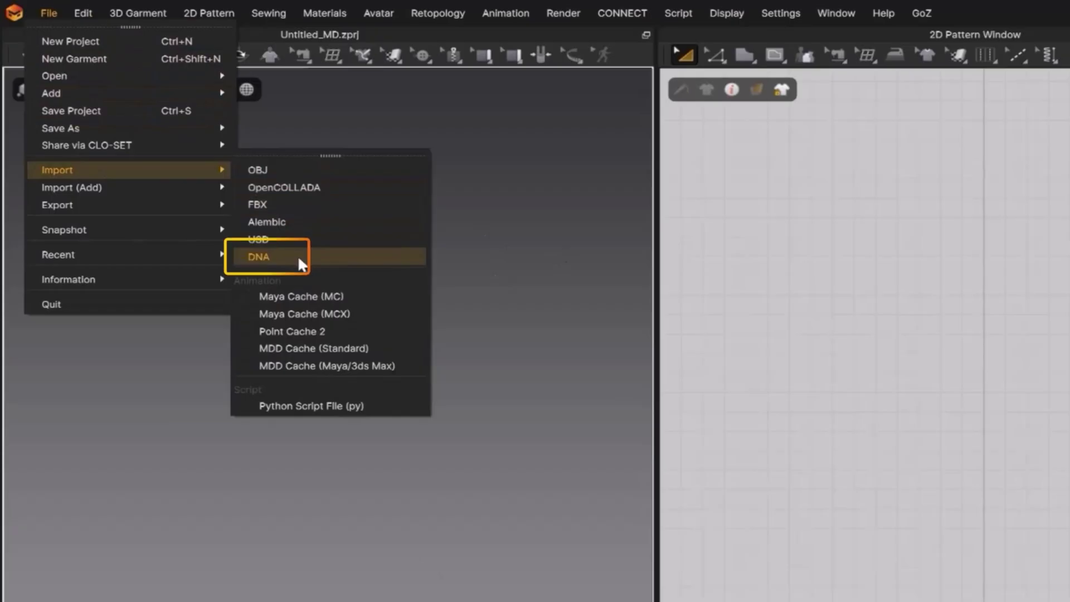
# Step: Import the MetaHuman body and head DNA files as an avatar and inspect it up close
pyautogui.click(299, 257)
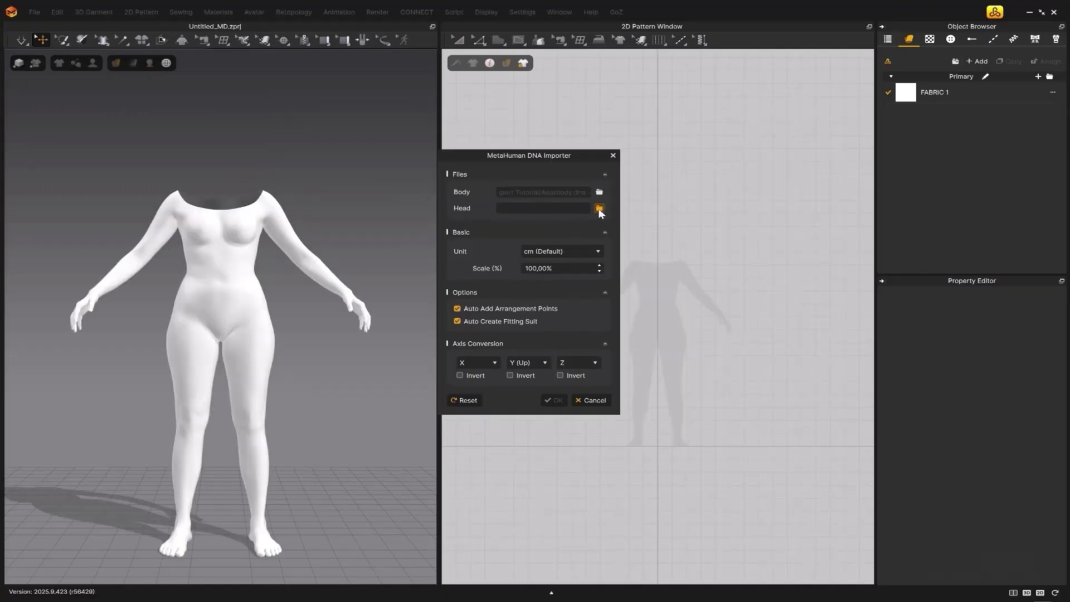
pyautogui.click(557, 400)
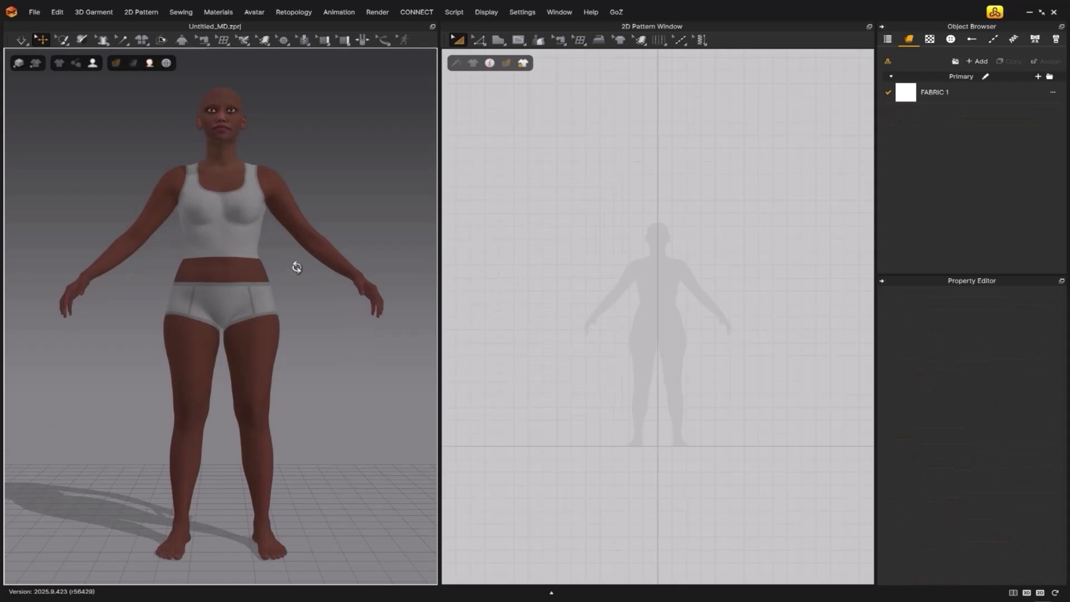
pyautogui.moveTo(286, 281); pyautogui.dragTo(186, 286, button='right')
pyautogui.scroll(10, 210, 318)
pyautogui.scroll(3, 201, 361)
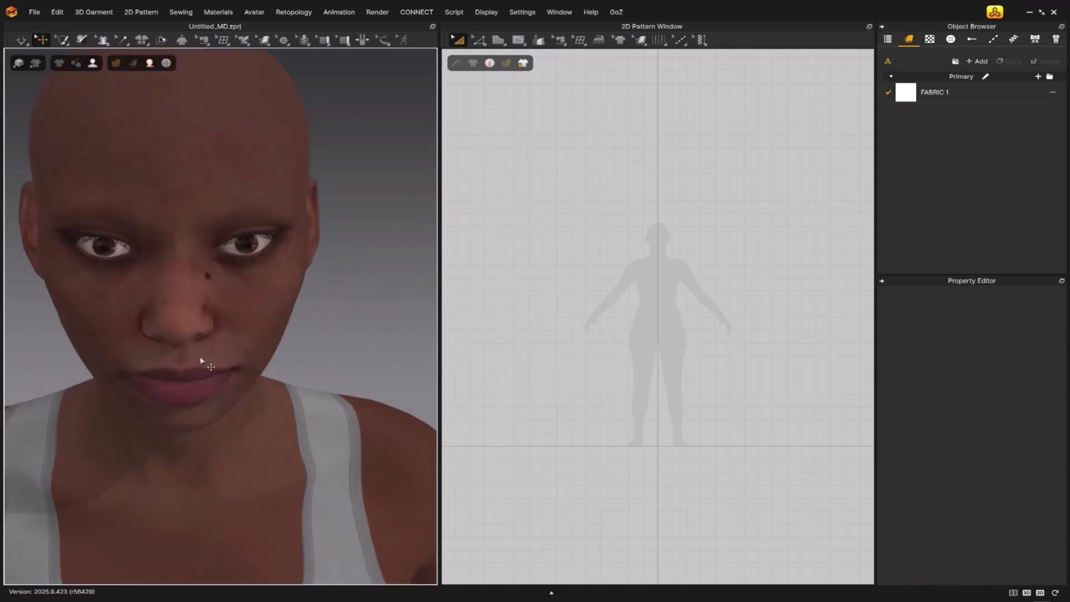
pyautogui.moveTo(202, 361)
pyautogui.mouseDown(button='right')
pyautogui.moveTo(270, 354)
pyautogui.moveTo(163, 349)
pyautogui.mouseUp(button='right')
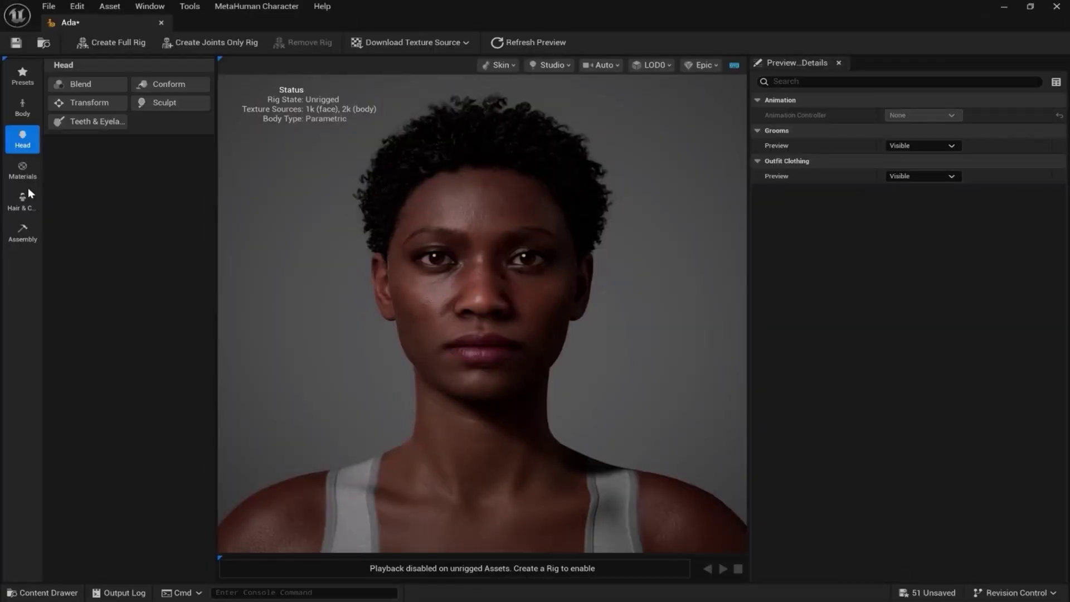
# Step: Add the black jacket and trousers outfit from the MetaHumans folder to Outfit Clothing
pyautogui.click(28, 192)
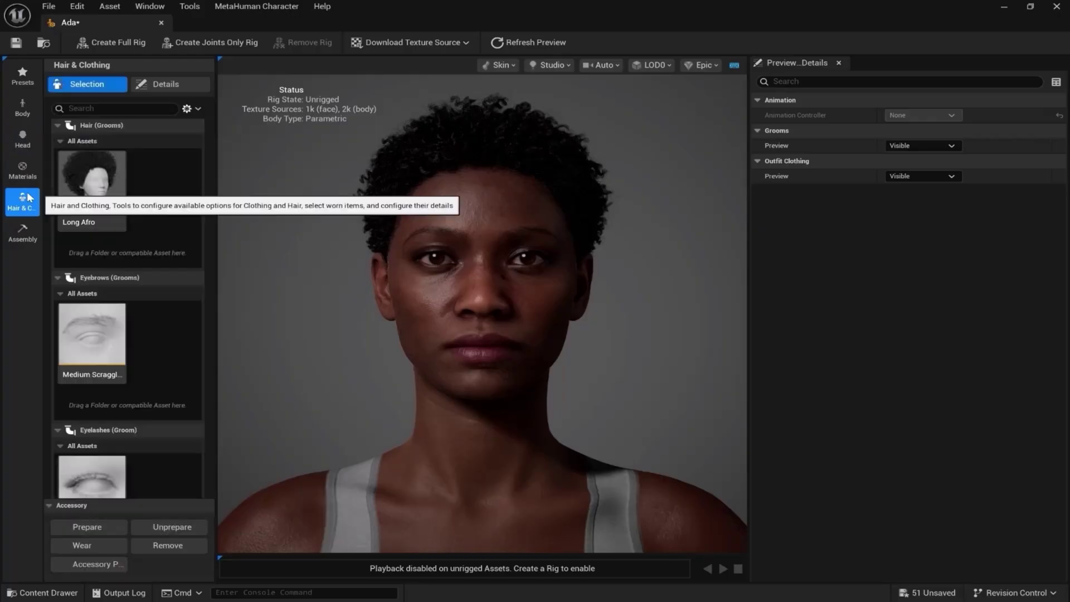
pyautogui.scroll(-10, 209, 390)
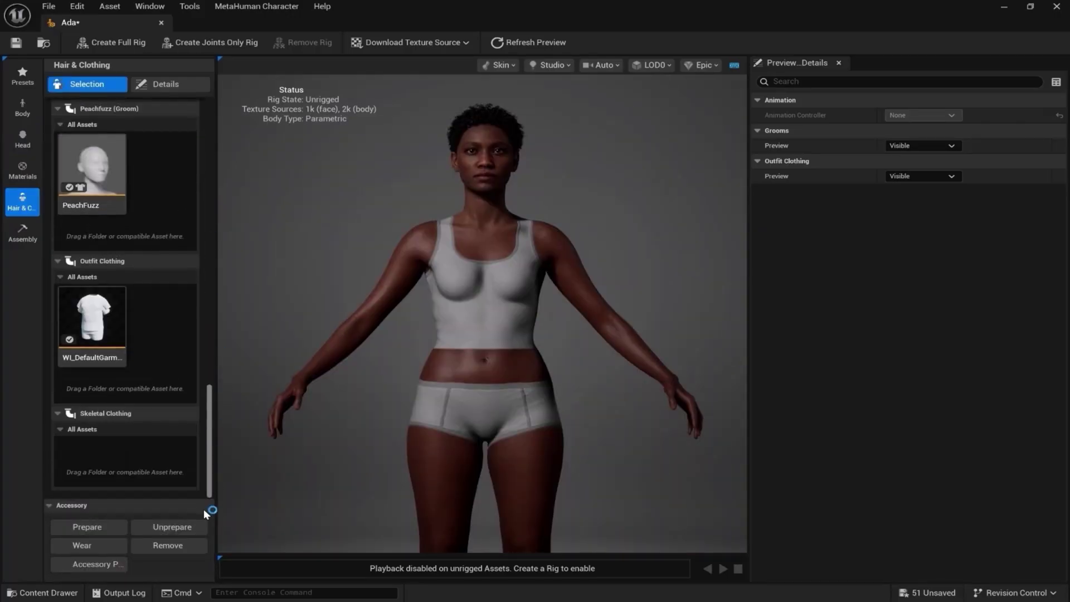
pyautogui.click(49, 592)
pyautogui.doubleClick(322, 442)
pyautogui.moveTo(256, 437); pyautogui.dragTo(160, 330)
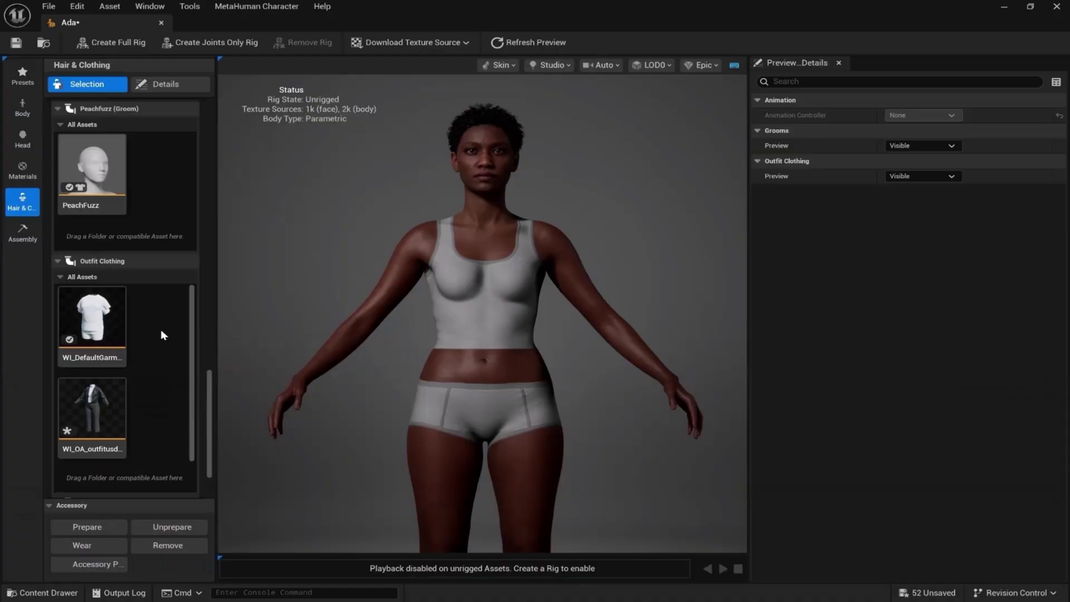
# Step: Dress Ada in the outfit, spin her to check it all round, and show Body parameters
pyautogui.click(92, 416)
pyautogui.scroll(-3, 85, 328)
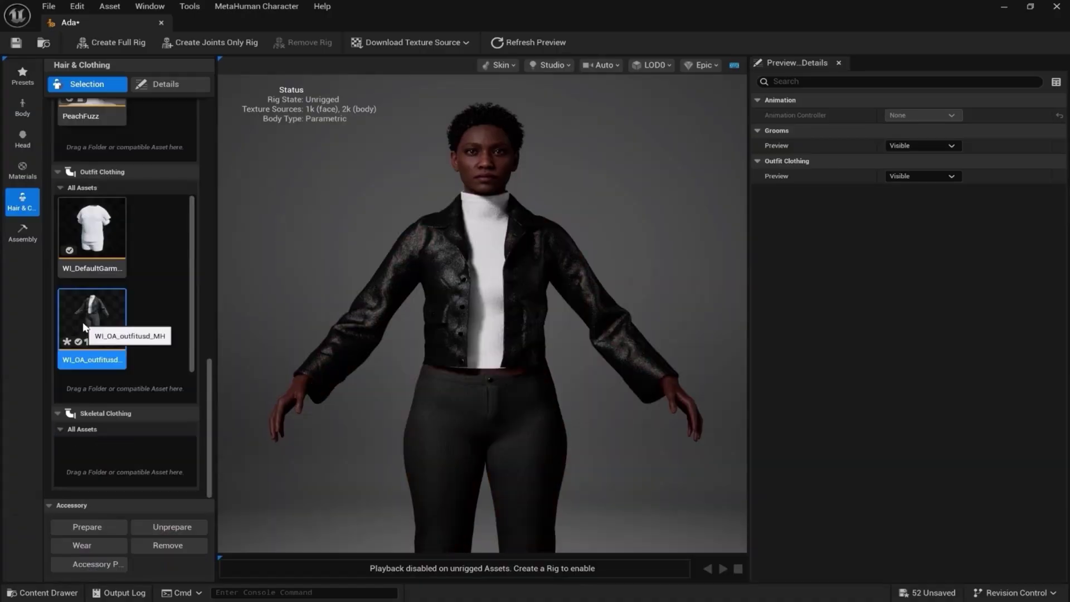
pyautogui.moveTo(397, 364); pyautogui.dragTo(613, 362)
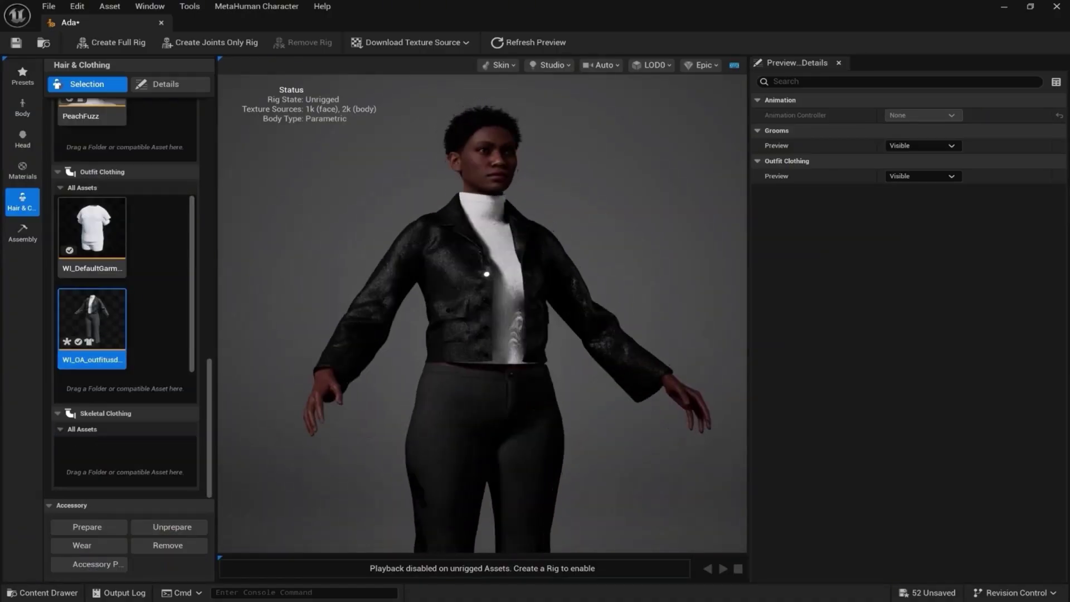
pyautogui.click(22, 106)
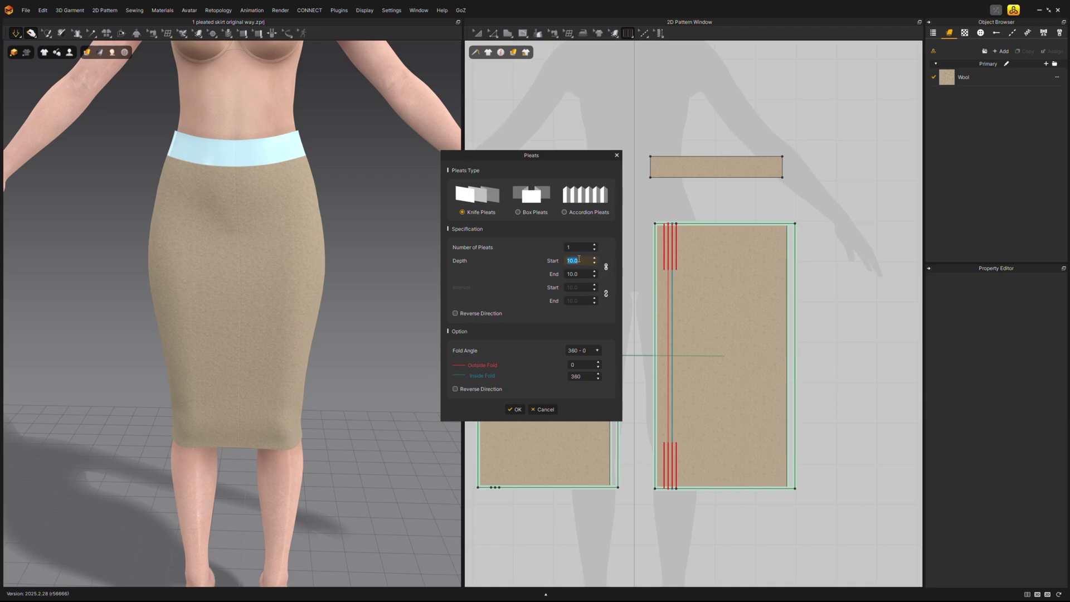
# Step: Give the knife pleats a Depth Start of 32.6 and raise the pleat count to 5
pyautogui.write('32.6')
pyautogui.click(595, 245)
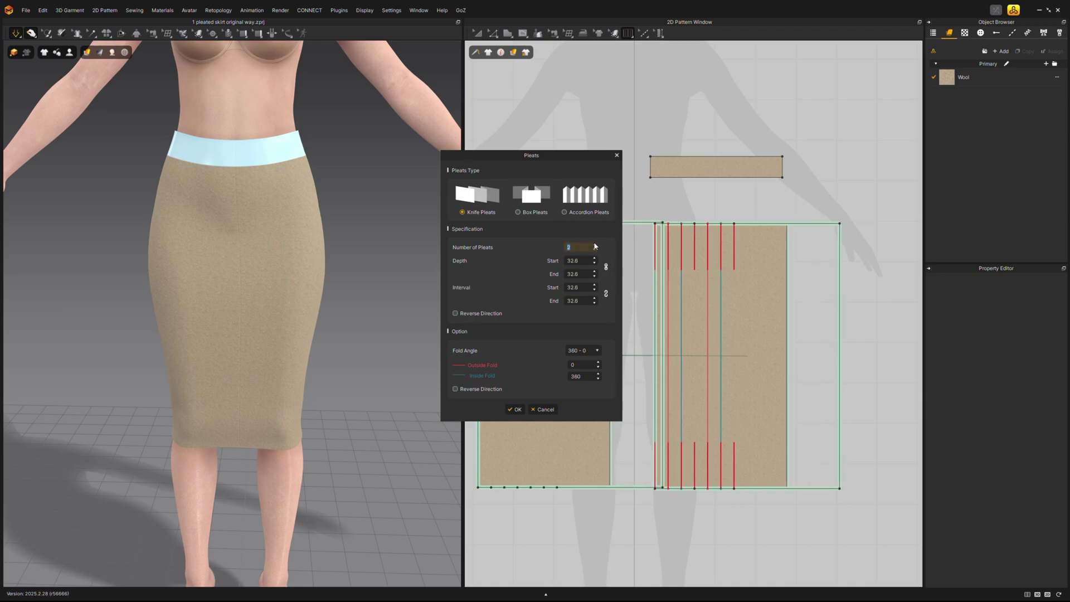
pyautogui.click(595, 245)
pyautogui.click(595, 244)
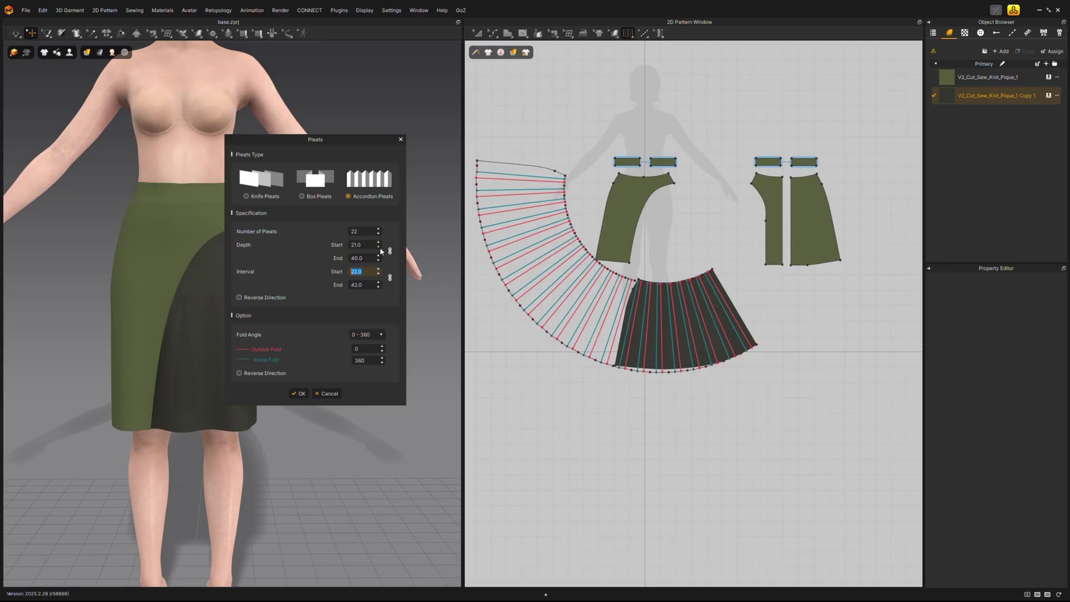
# Step: Apply the 22 accordion pleats and simulate all patterns so the skirt drapes on the avatar
pyautogui.press('Return')
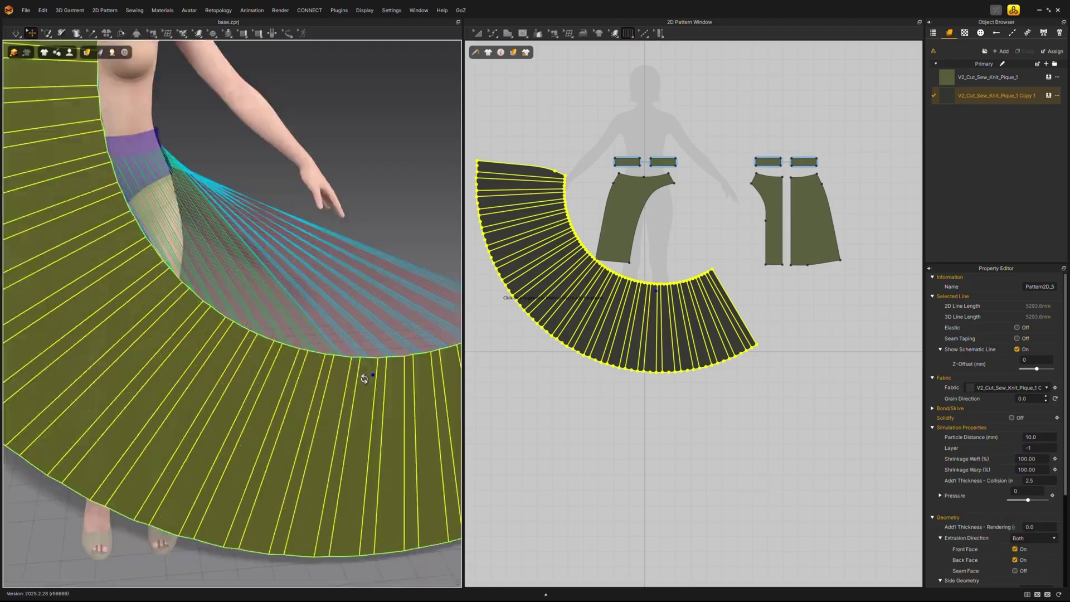
pyautogui.press('space')
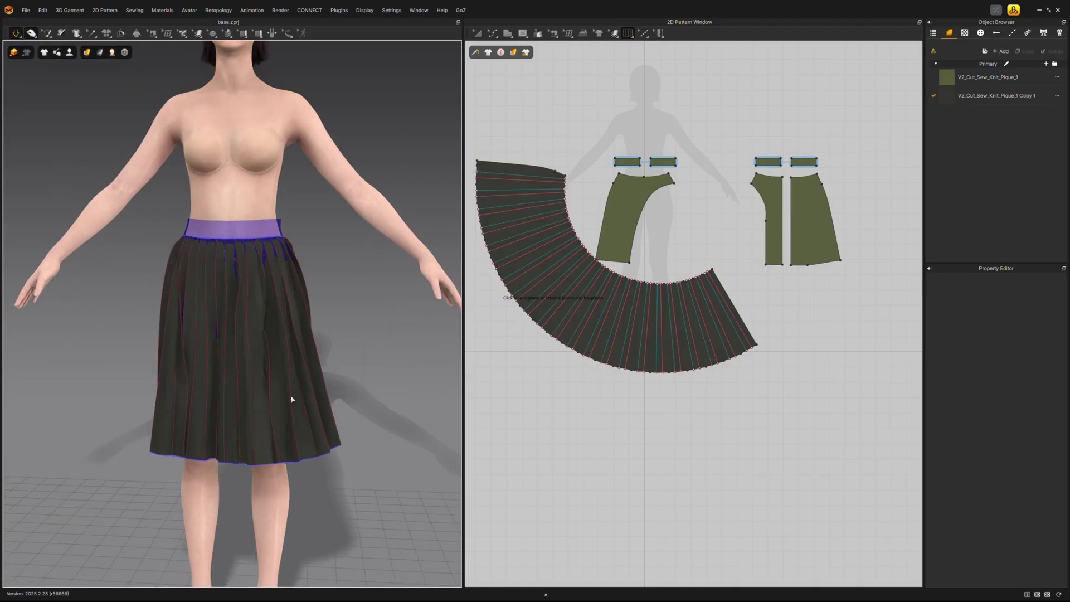
pyautogui.press('space')
pyautogui.hotkey('ctrl', 'a')
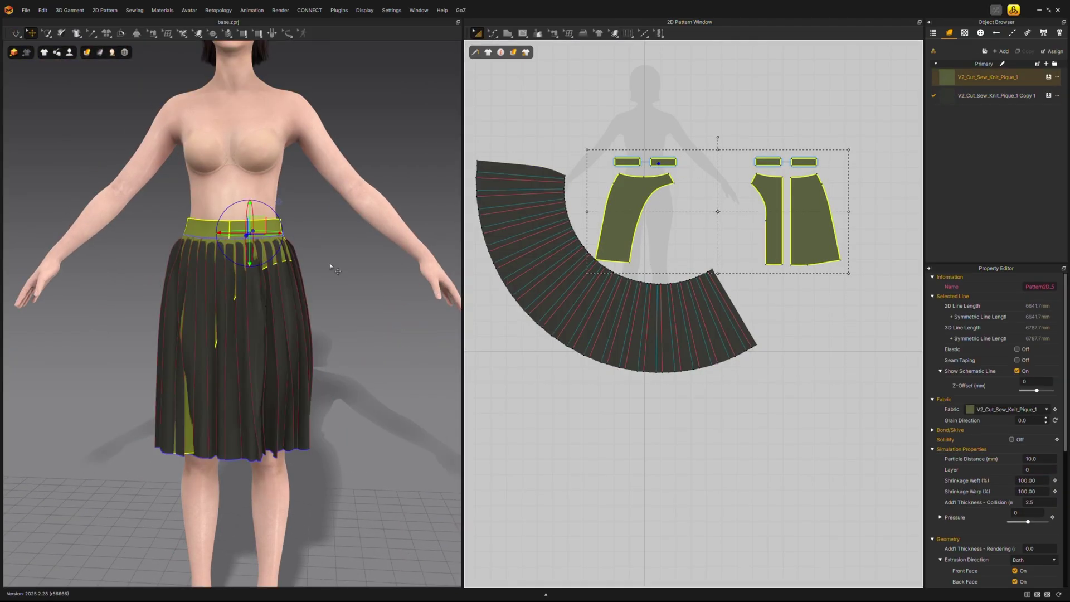
pyautogui.press('space')
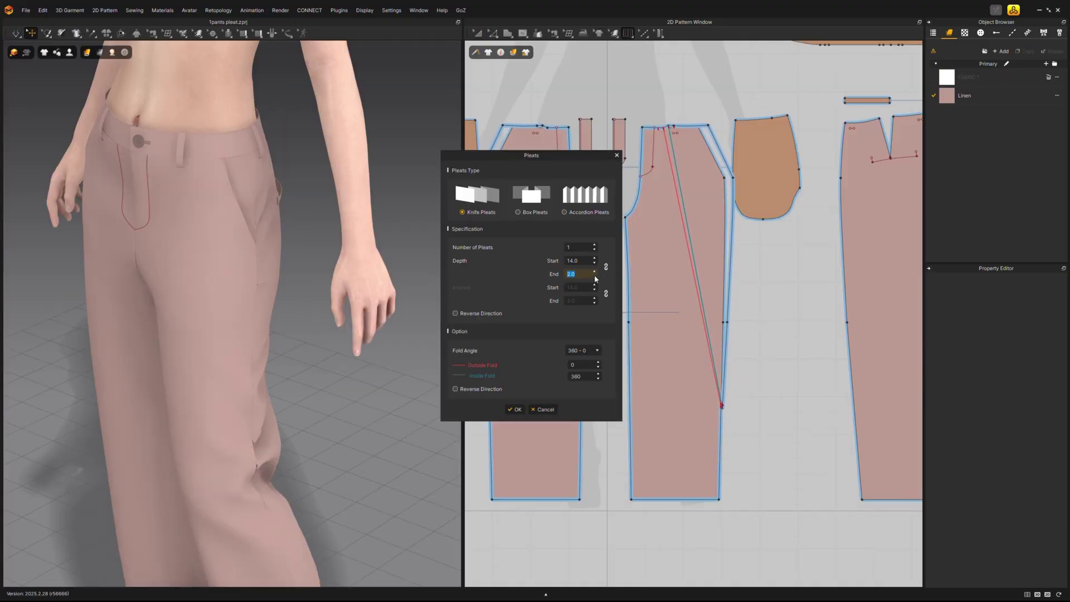
# Step: Apply one knife pleat to the trouser front, then four dress-skirt knife pleats with Interval Start 51
pyautogui.click(518, 411)
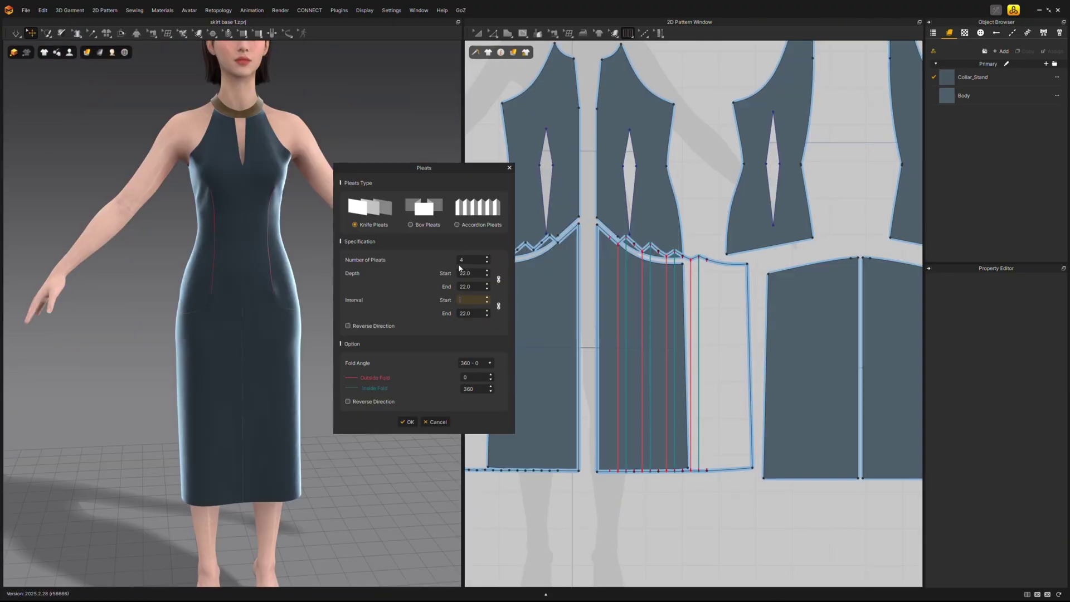
pyautogui.write('51')
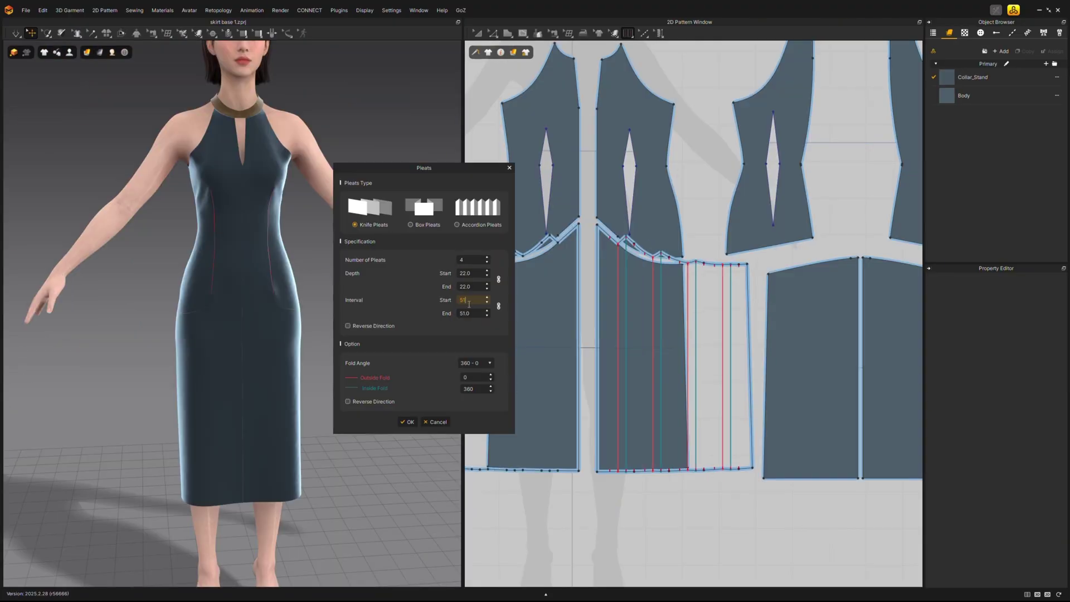
pyautogui.click(407, 422)
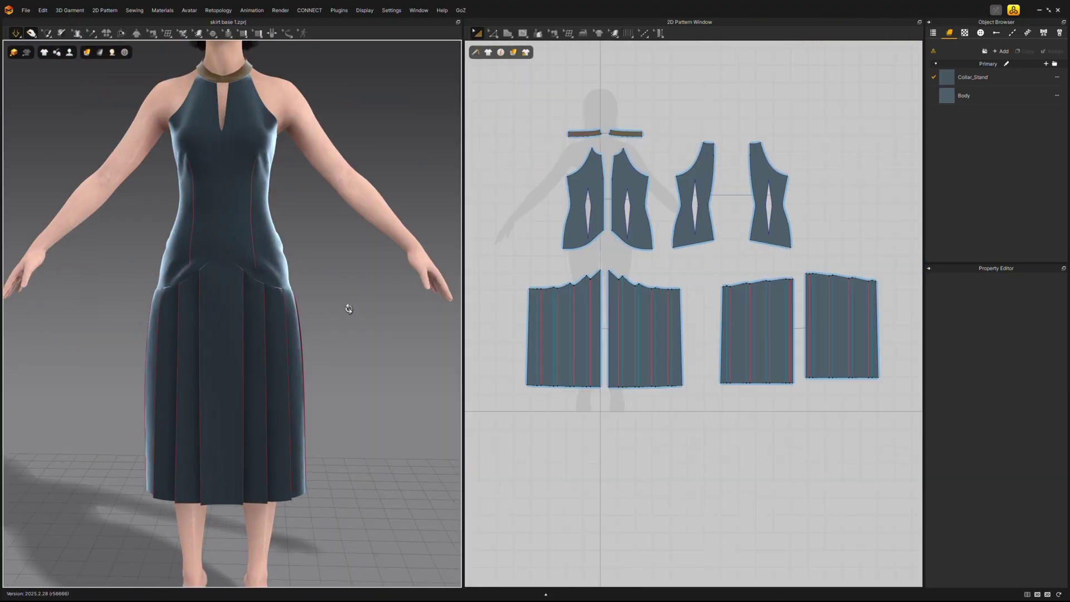